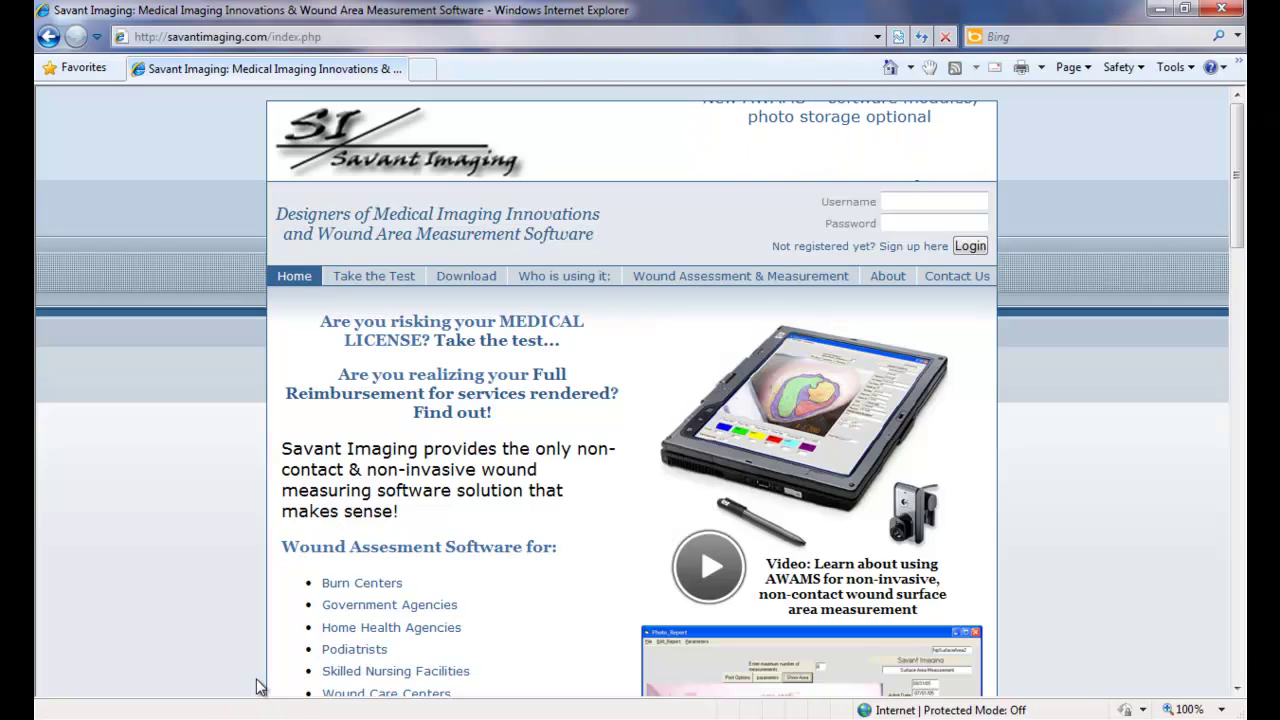
Open the Savant Imaging Download page that lists the 90-day AWAMS trial.
{"action": "left_click", "coordinate": [468, 280]}
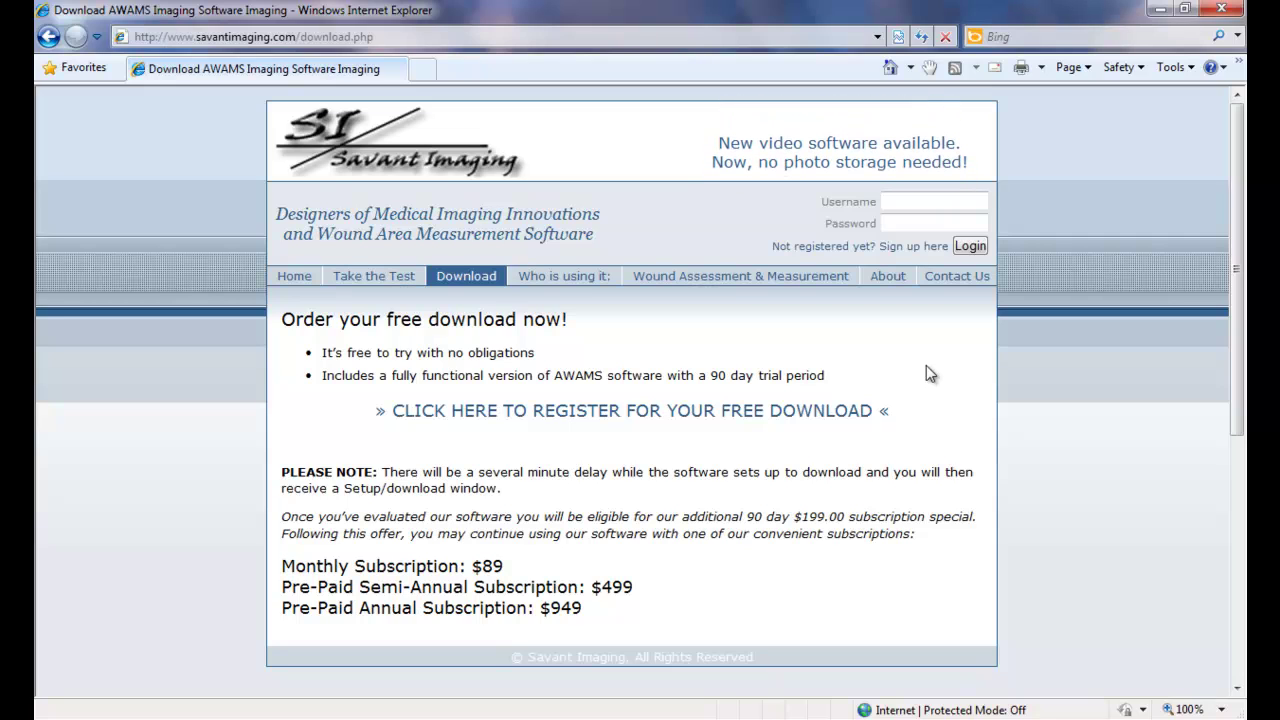
Go to registration and choose 'Free Trial: AWAMS (Vista 64 bit version)' as the membership type.
{"action": "left_click", "coordinate": [838, 412]}
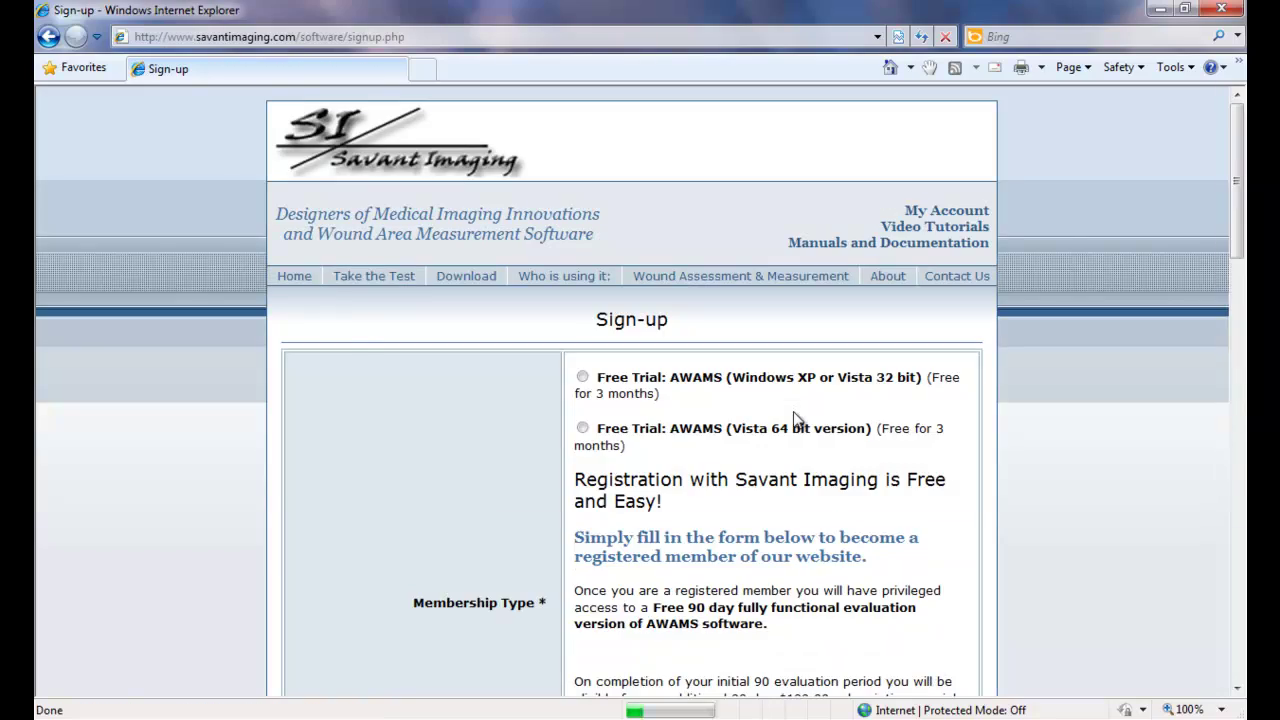
{"action": "left_click_drag", "start_coordinate": [1237, 236], "coordinate": [1237, 288]}
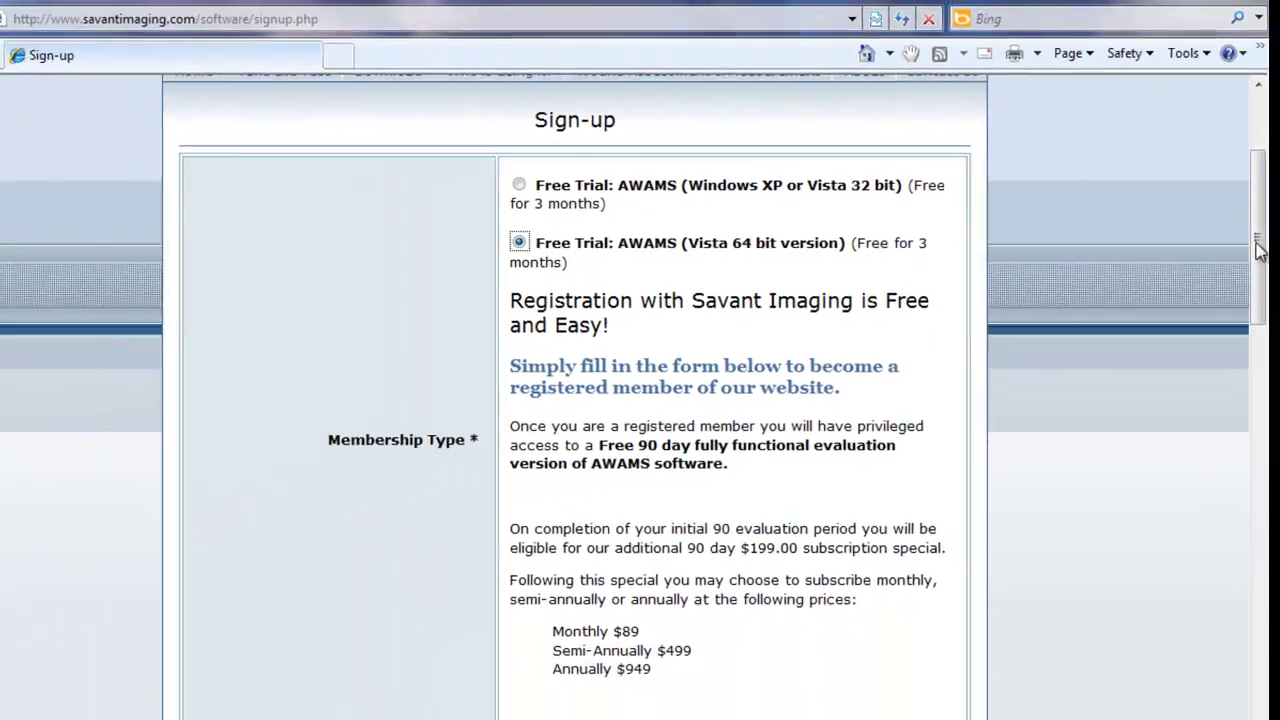
{"action": "left_click_drag", "start_coordinate": [1240, 240], "coordinate": [1237, 380]}
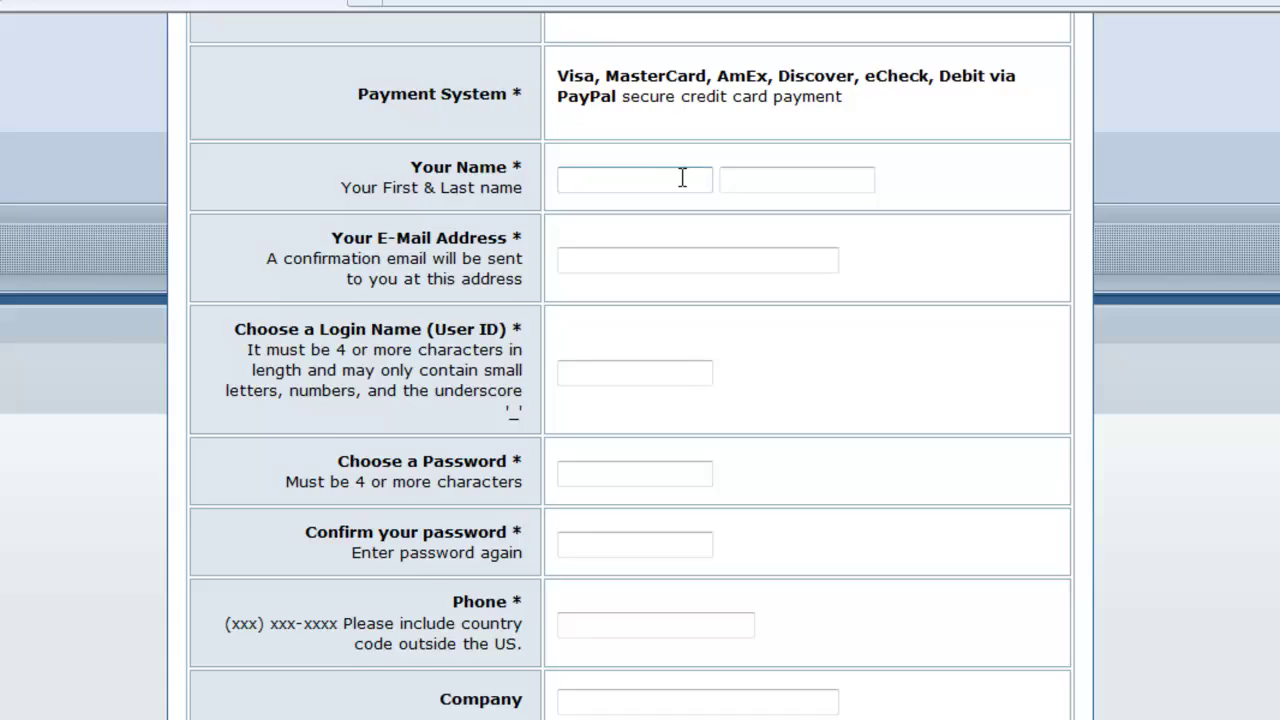
Enter the user's first name, last name and e-mail address on the sign-up form.
{"action": "left_click", "coordinate": [673, 217]}
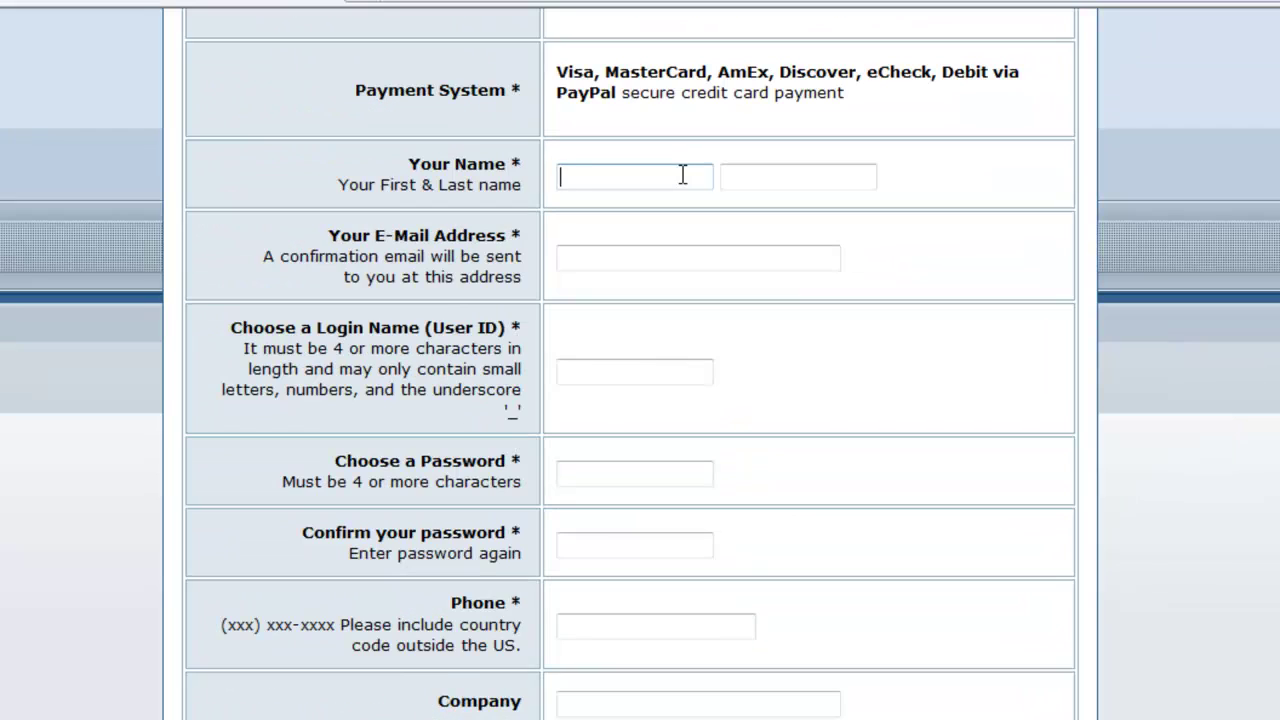
{"action": "key", "text": "Tab"}
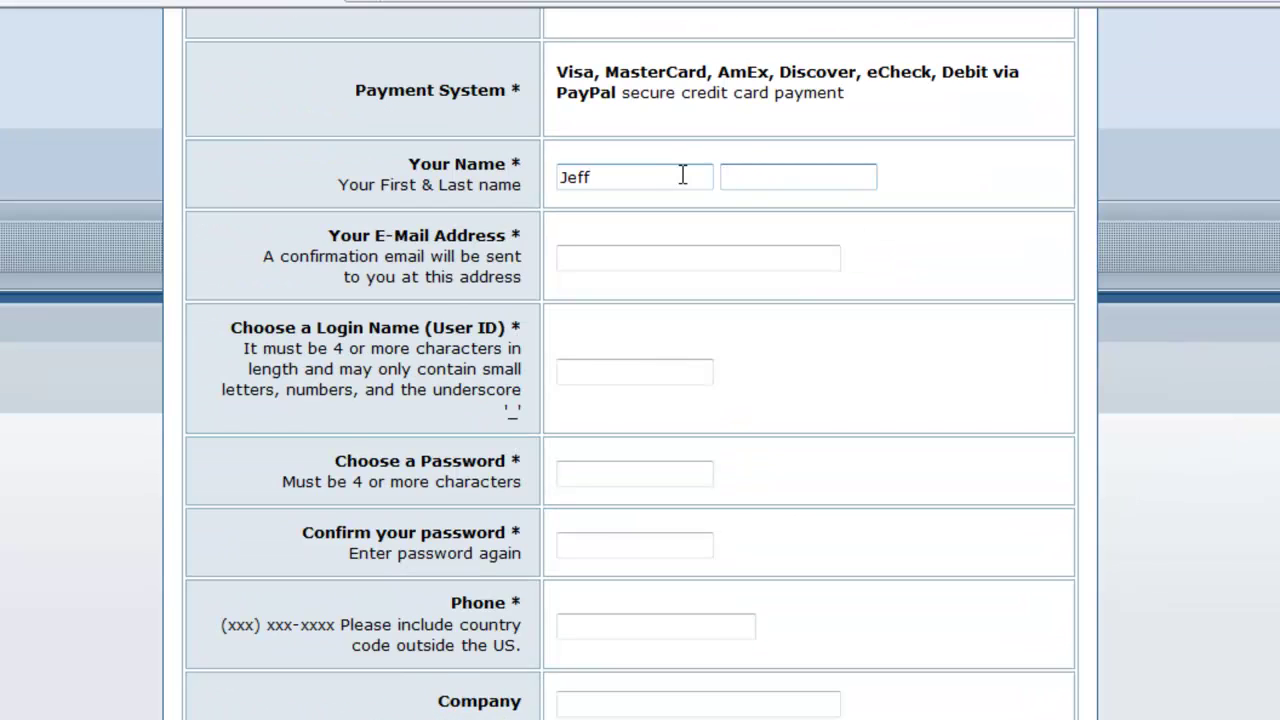
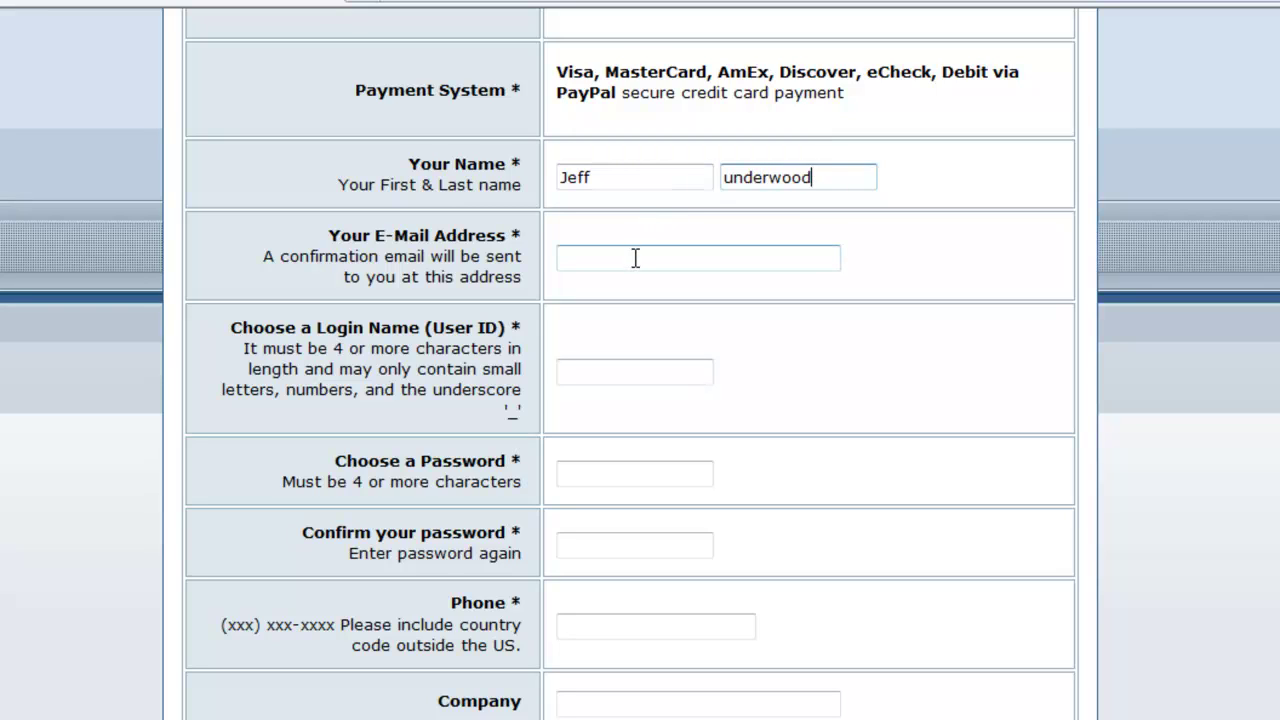
{"action": "left_click", "coordinate": [635, 258]}
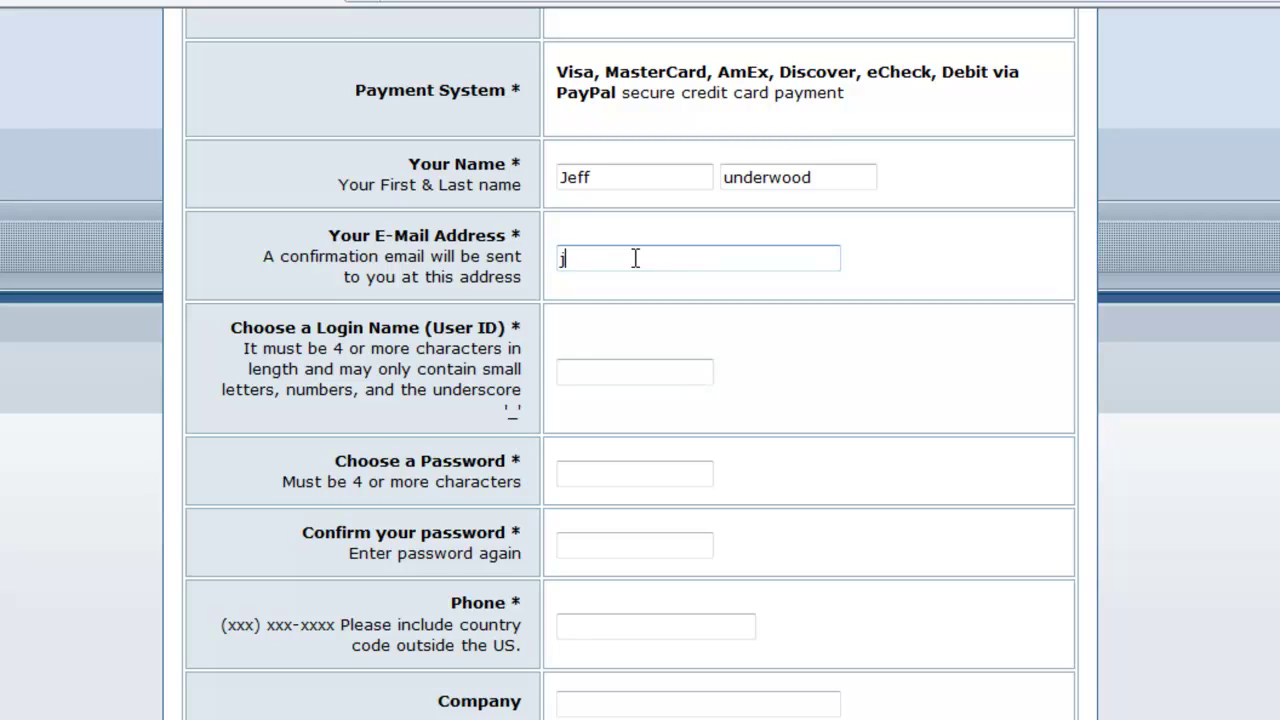
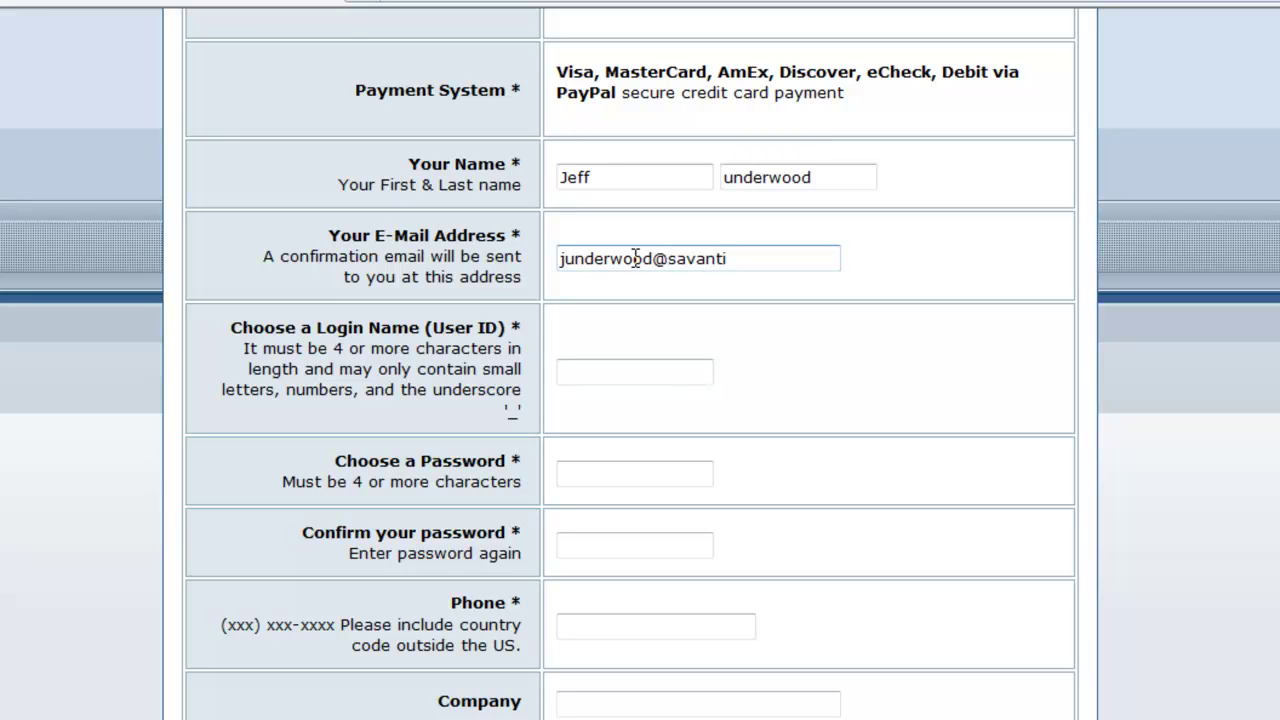
Enter a login name, the account password twice, and the user's phone number.
{"action": "left_click", "coordinate": [601, 372]}
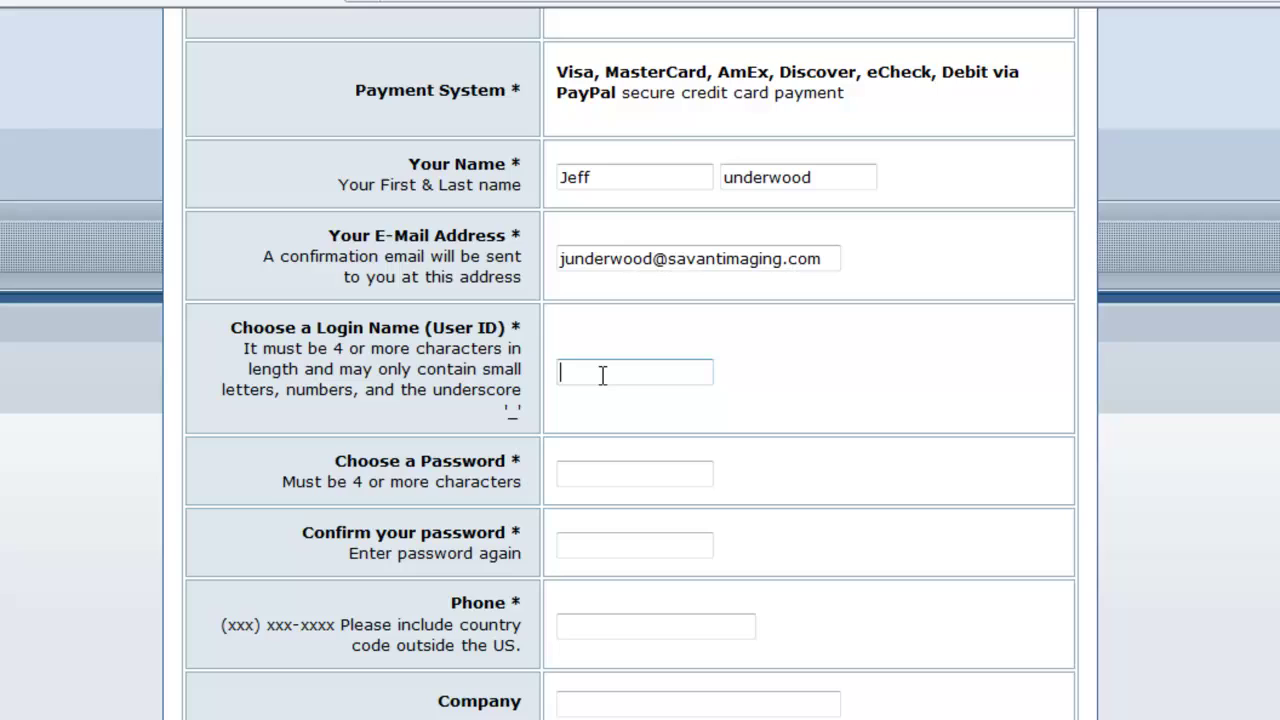
{"action": "type", "text": "jeffu"}
{"action": "left_click", "coordinate": [600, 472]}
{"action": "type", "text": "••••••"}
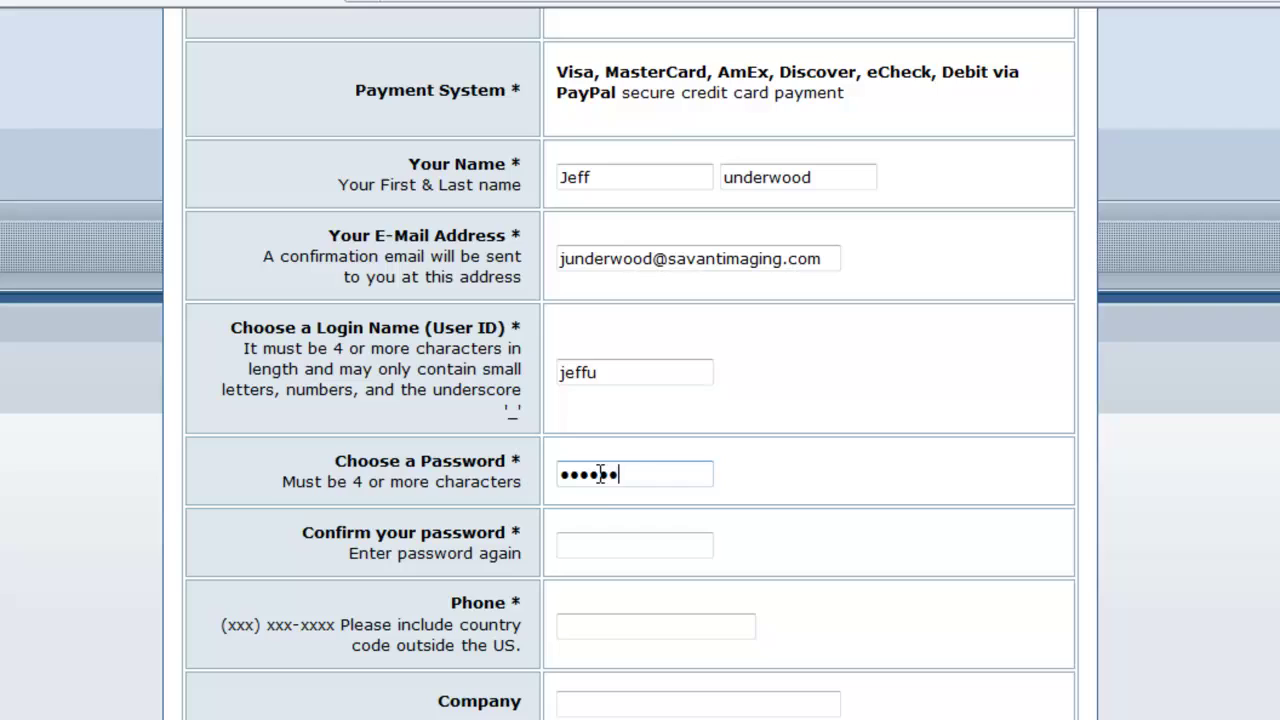
{"action": "left_click", "coordinate": [594, 542]}
{"action": "type", "text": "••••••"}
{"action": "left_click", "coordinate": [601, 630]}
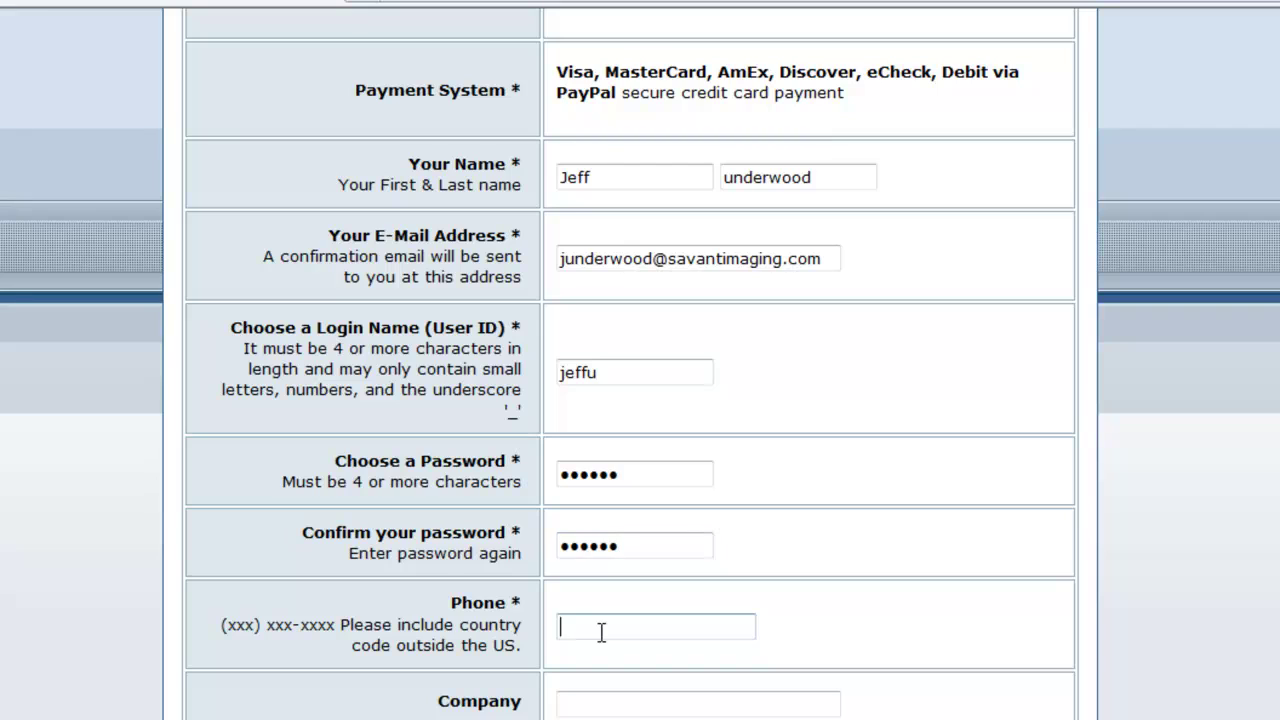
{"action": "left_click", "coordinate": [608, 703]}
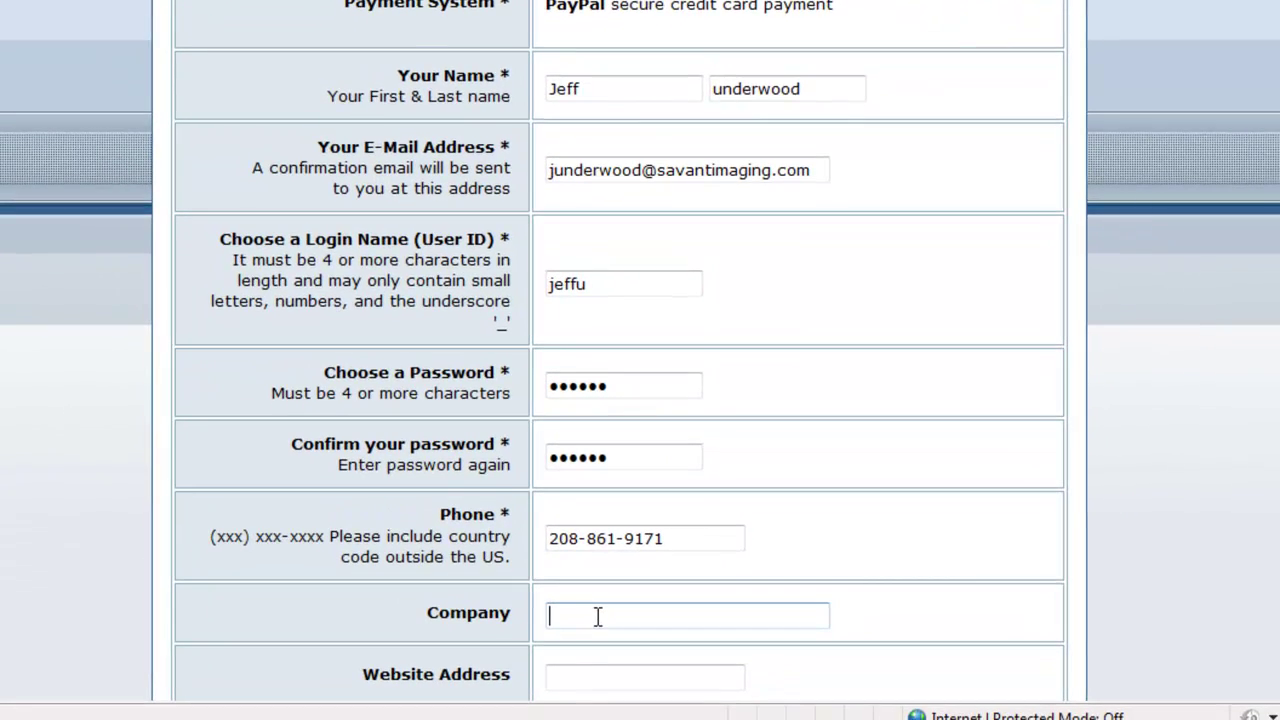
{"action": "type", "text": "Savant Imaging"}
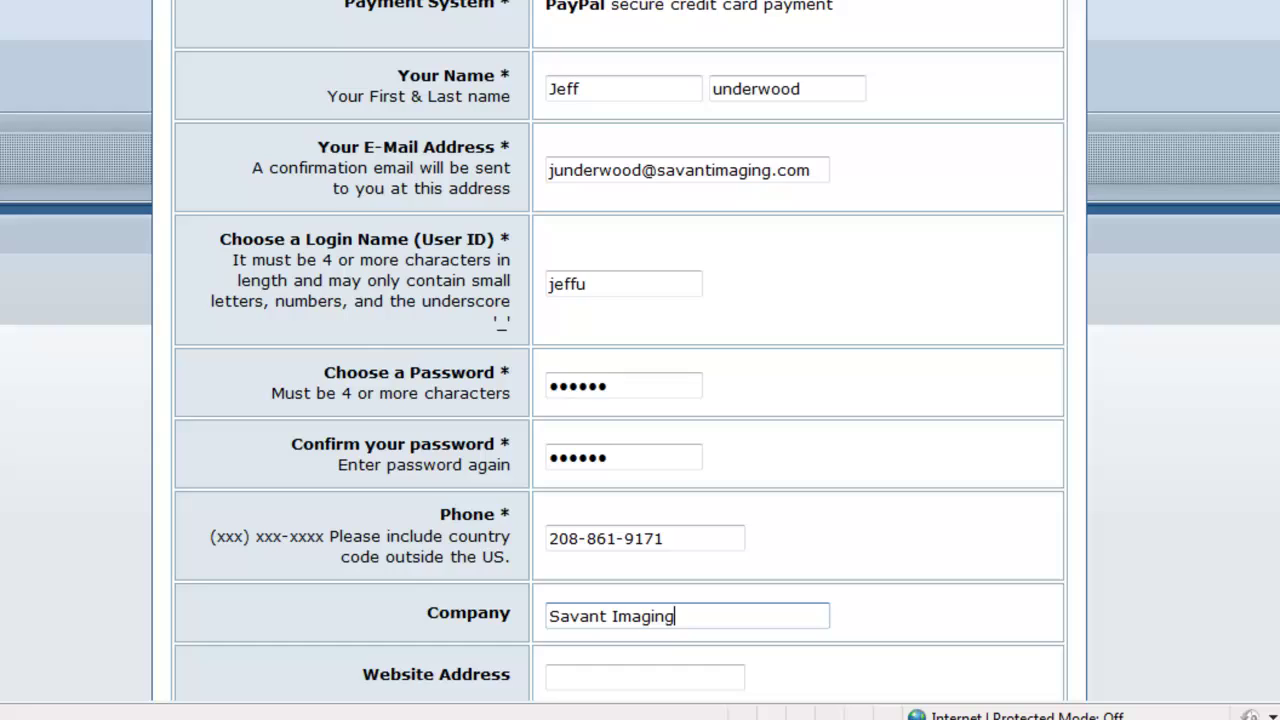
{"action": "scroll", "coordinate": [1061, 488], "scroll_direction": "down", "scroll_amount": 1}
{"action": "scroll", "coordinate": [1061, 488], "scroll_direction": "down", "scroll_amount": 5}
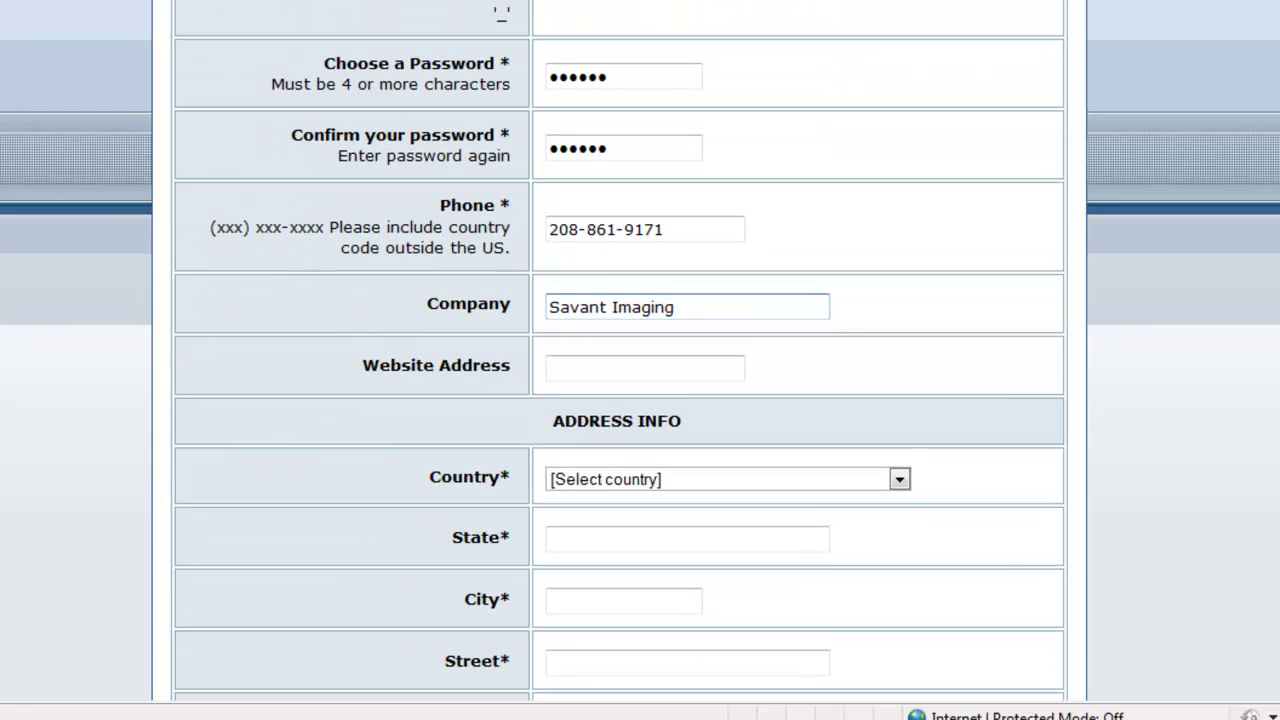
{"action": "left_click", "coordinate": [644, 366]}
{"action": "type", "text": "www"}
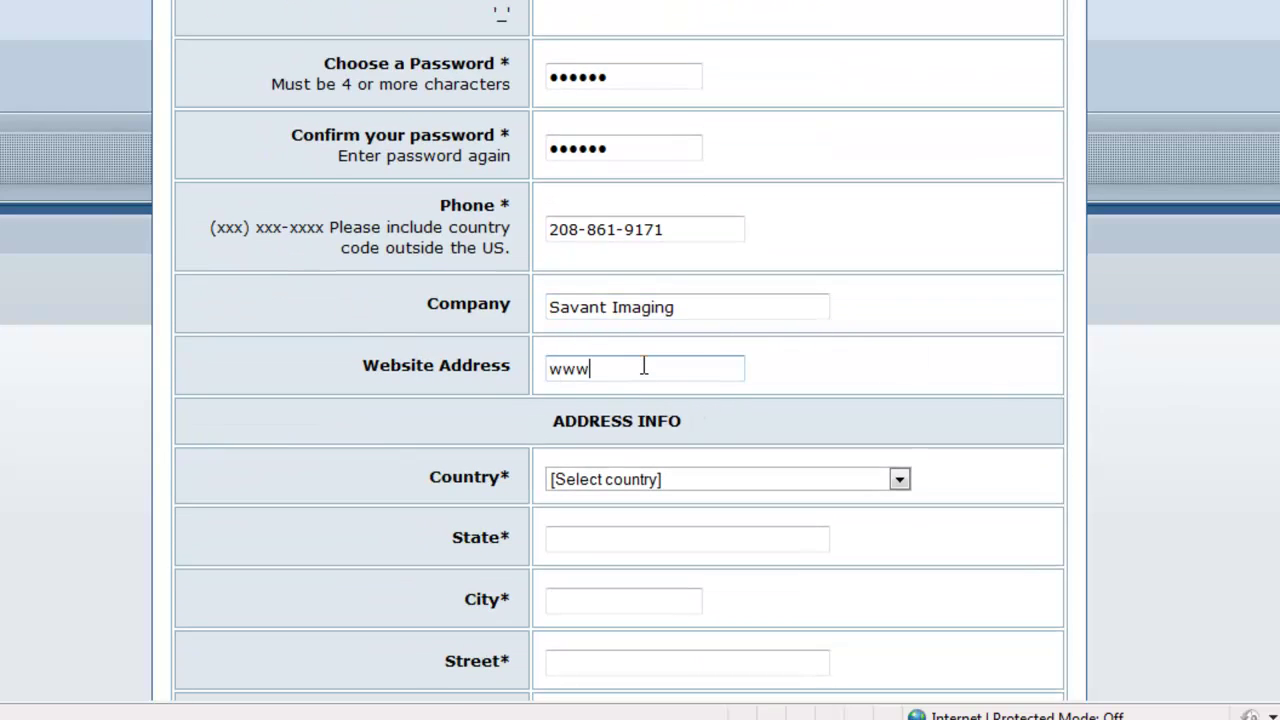
{"action": "type", "text": ".savantimaging.com"}
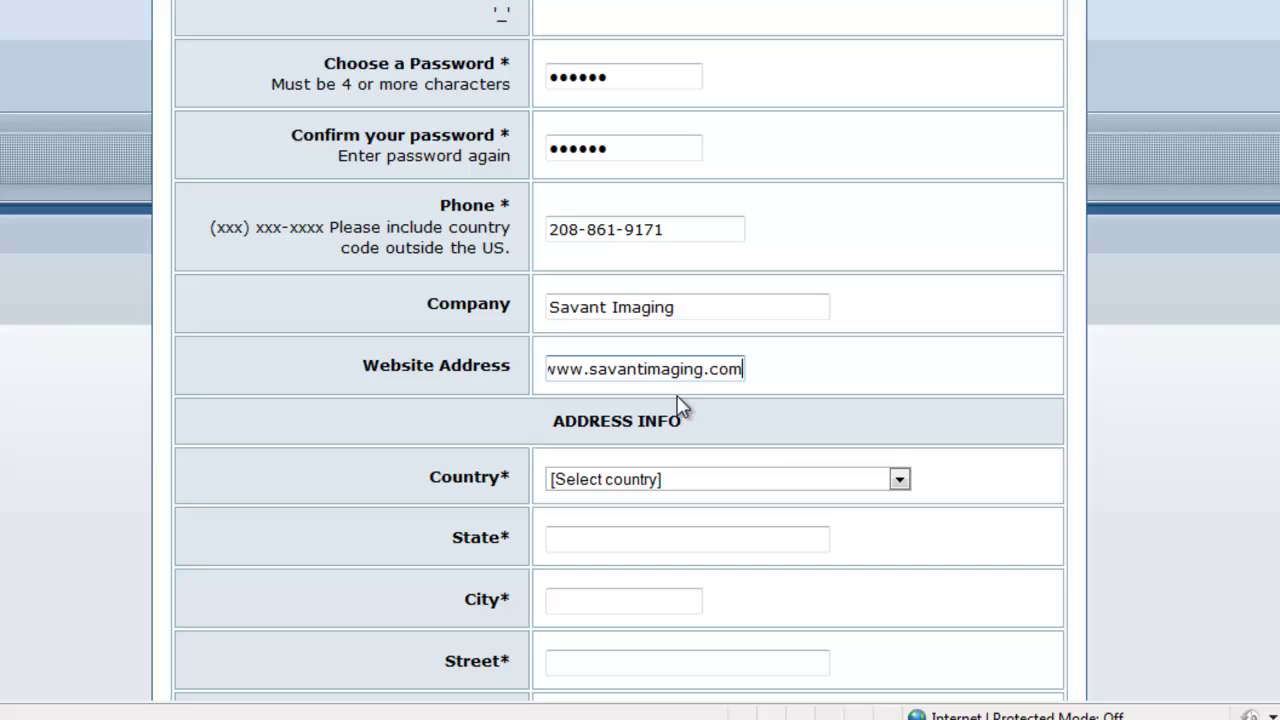
Set country to United States, pick the state, and fill in the city, street and ZIP code.
{"action": "left_click", "coordinate": [899, 481]}
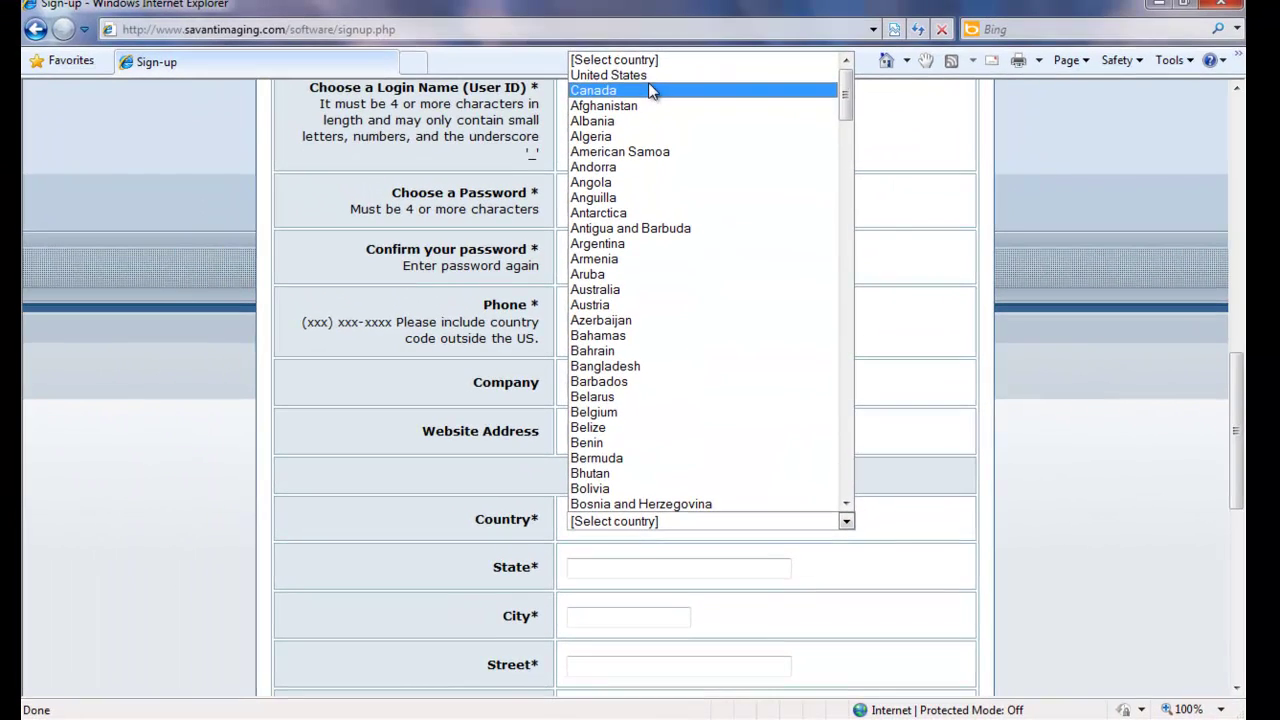
{"action": "left_click", "coordinate": [650, 76]}
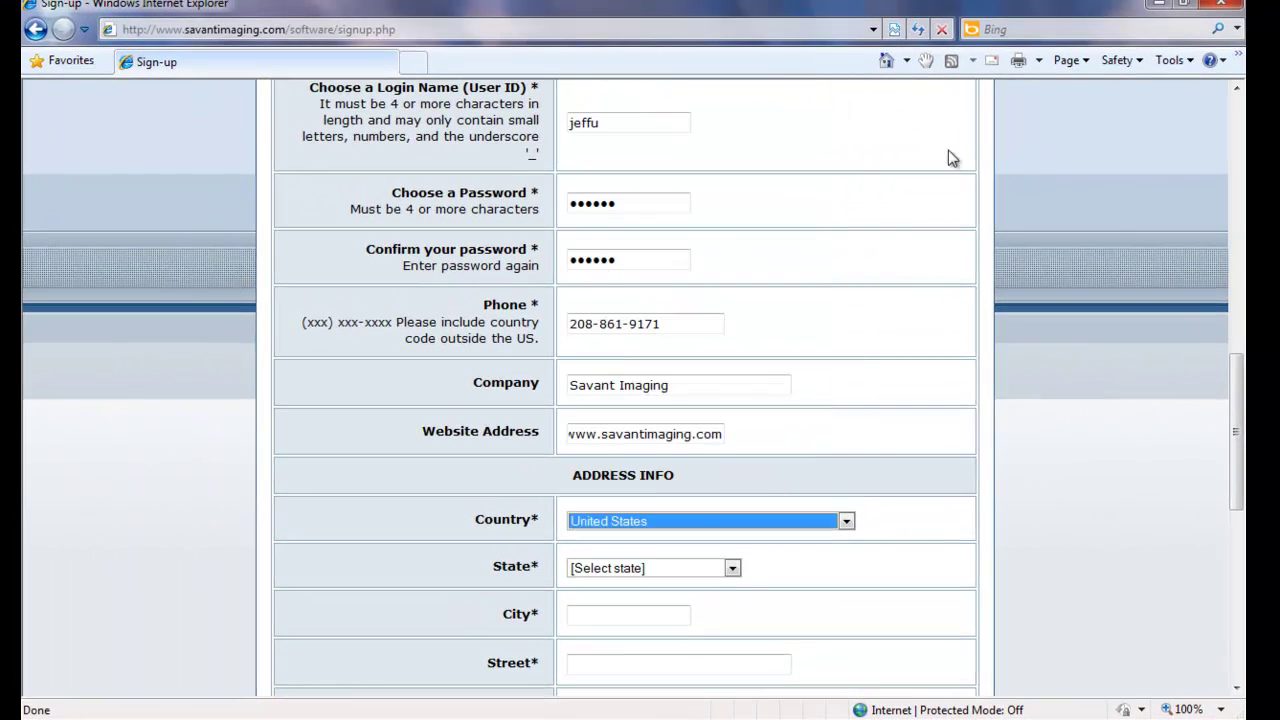
{"action": "left_click_drag", "start_coordinate": [1235, 380], "coordinate": [1237, 437]}
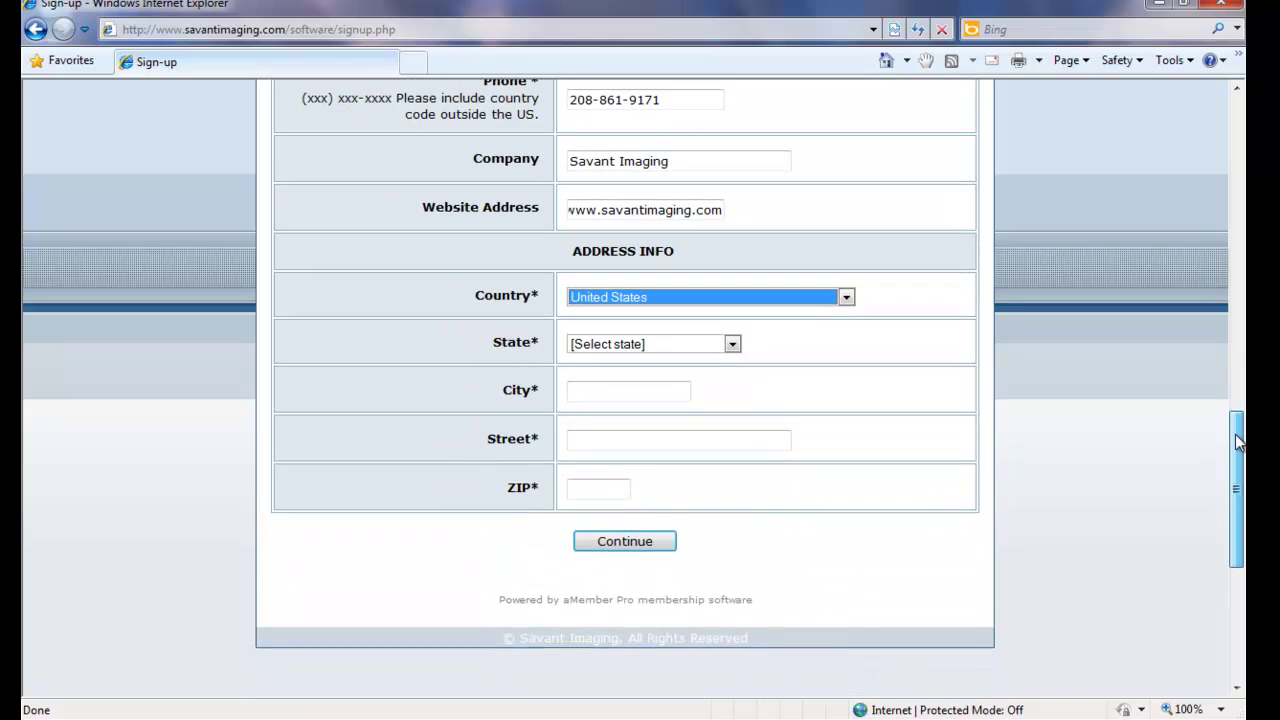
{"action": "left_click", "coordinate": [733, 345]}
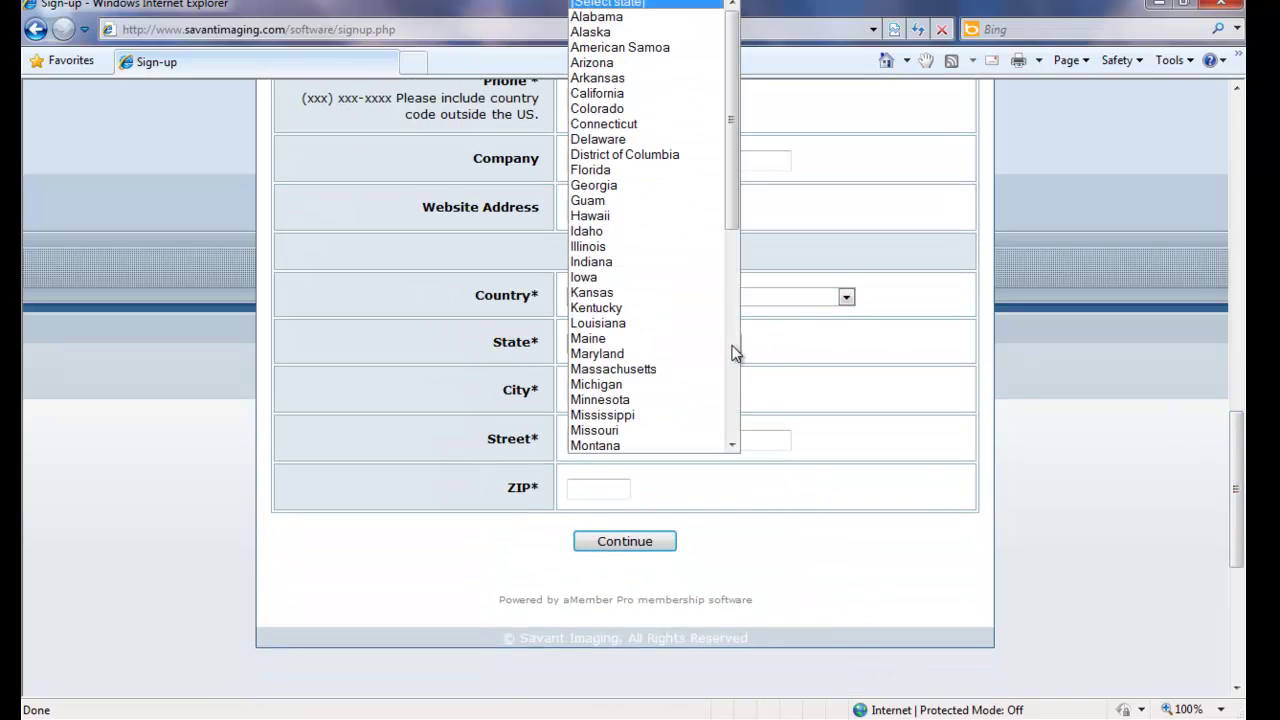
{"action": "left_click", "coordinate": [634, 231]}
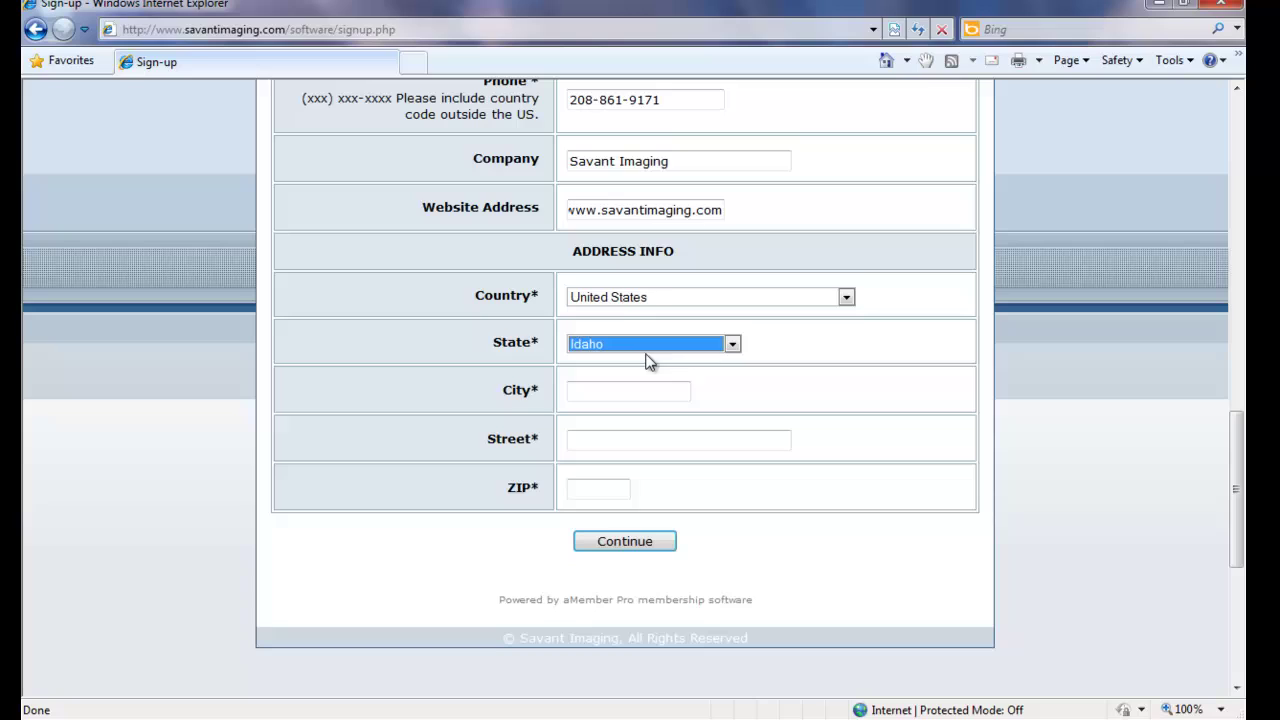
{"action": "left_click", "coordinate": [640, 394]}
{"action": "type", "text": "Boise"}
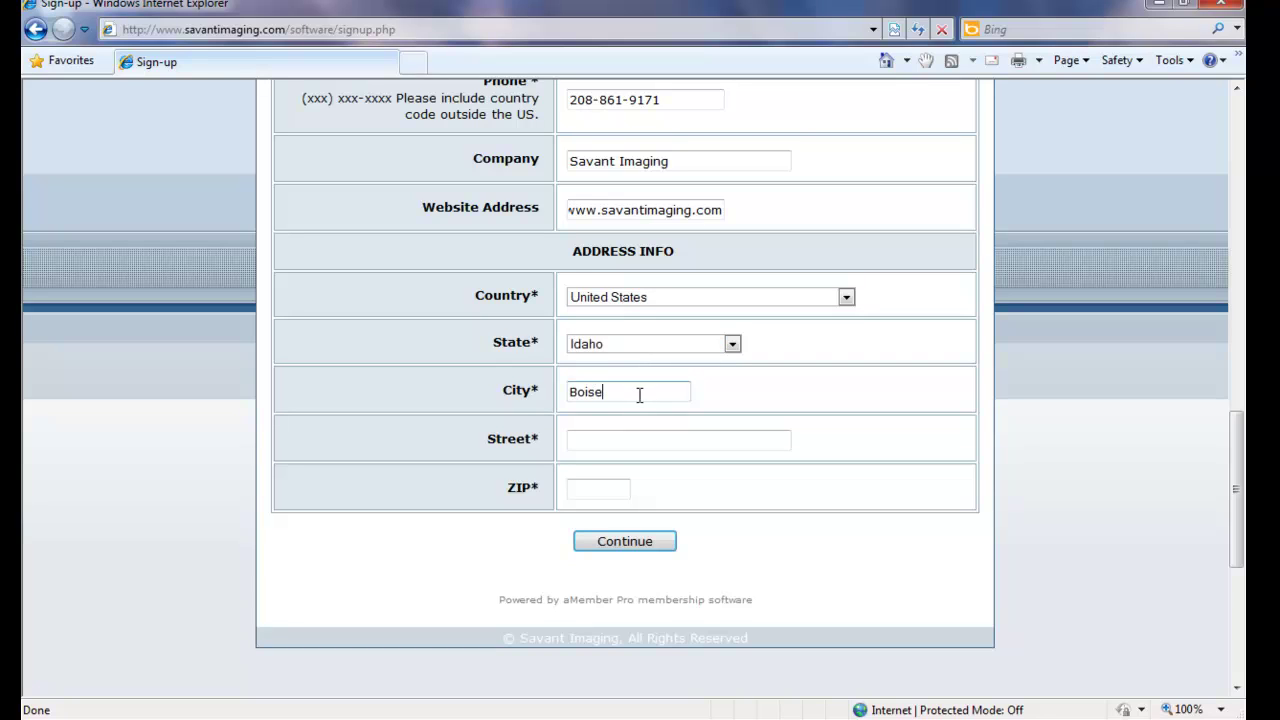
{"action": "key", "text": "Tab"}
{"action": "type", "text": "1"}
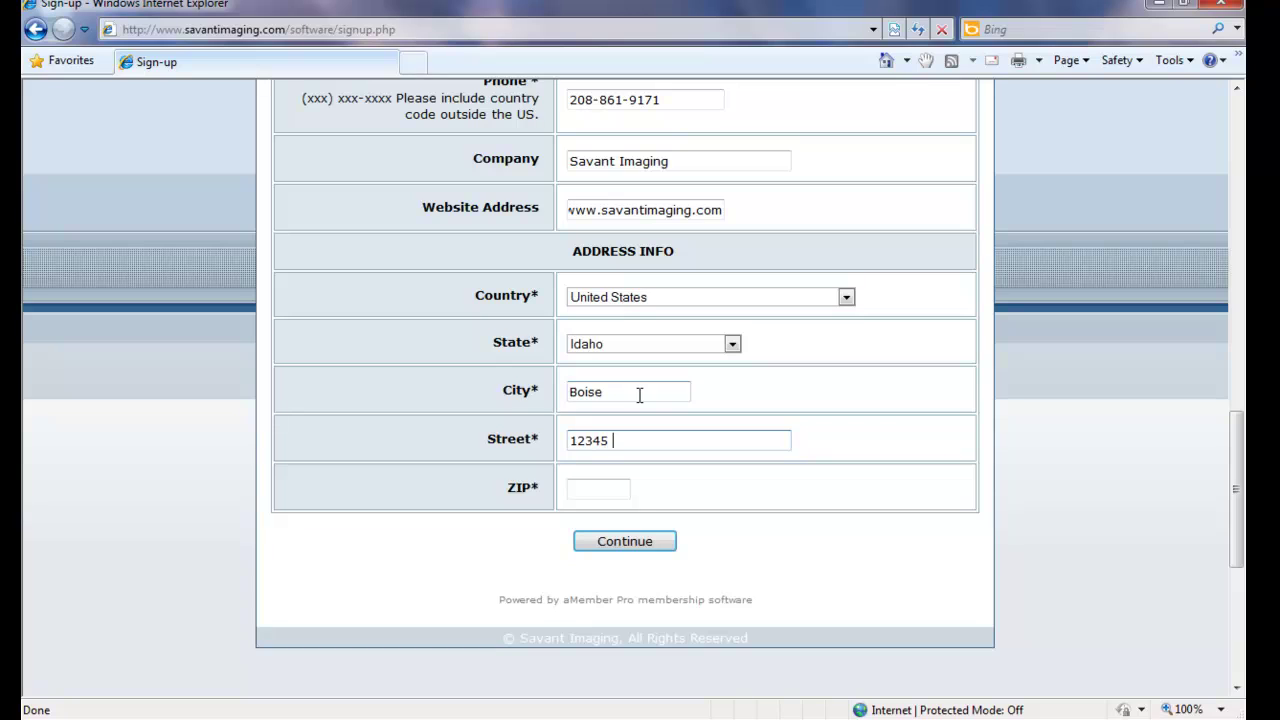
{"action": "type", "text": "2345 Anywhere"}
{"action": "left_click", "coordinate": [596, 490]}
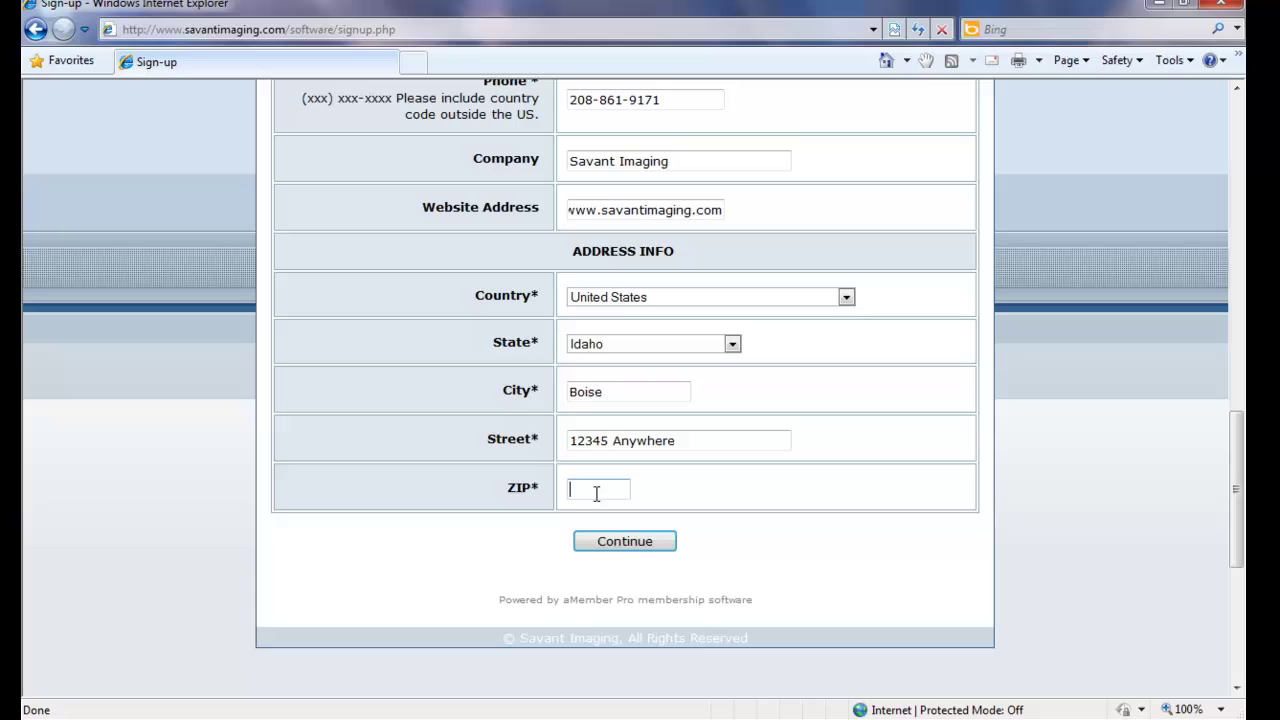
{"action": "type", "text": "80700"}
Submit the registration, then log in from the Thank you page.
{"action": "left_click", "coordinate": [611, 546]}
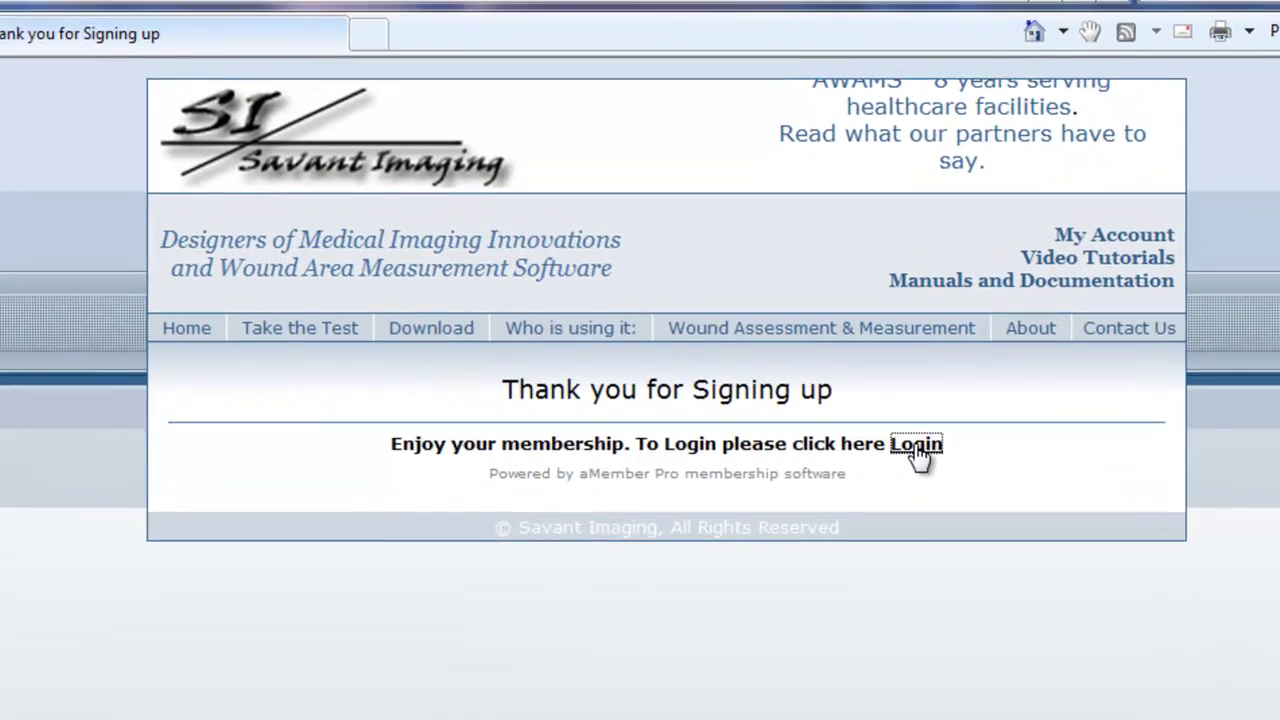
{"action": "left_click", "coordinate": [912, 402]}
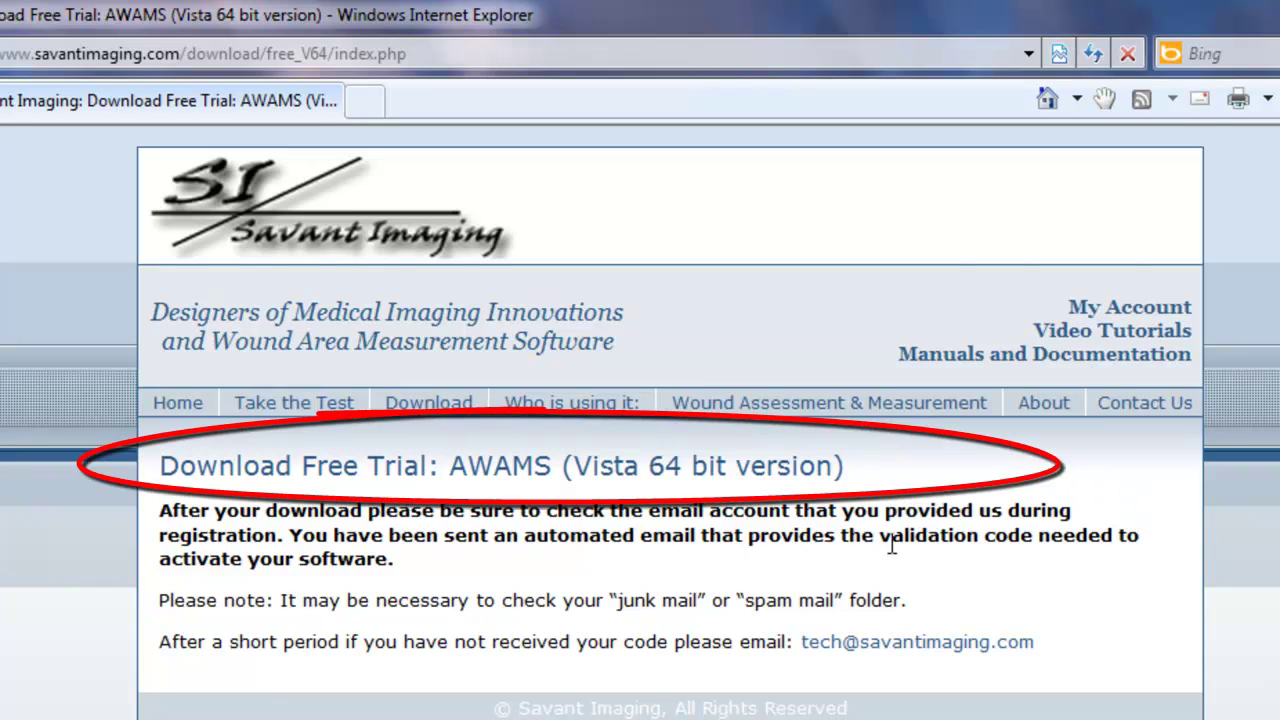
Download the 16.0MB AWAMS_Vista64_Setup.exe trial installer and choose to run it.
{"action": "left_click", "coordinate": [413, 472]}
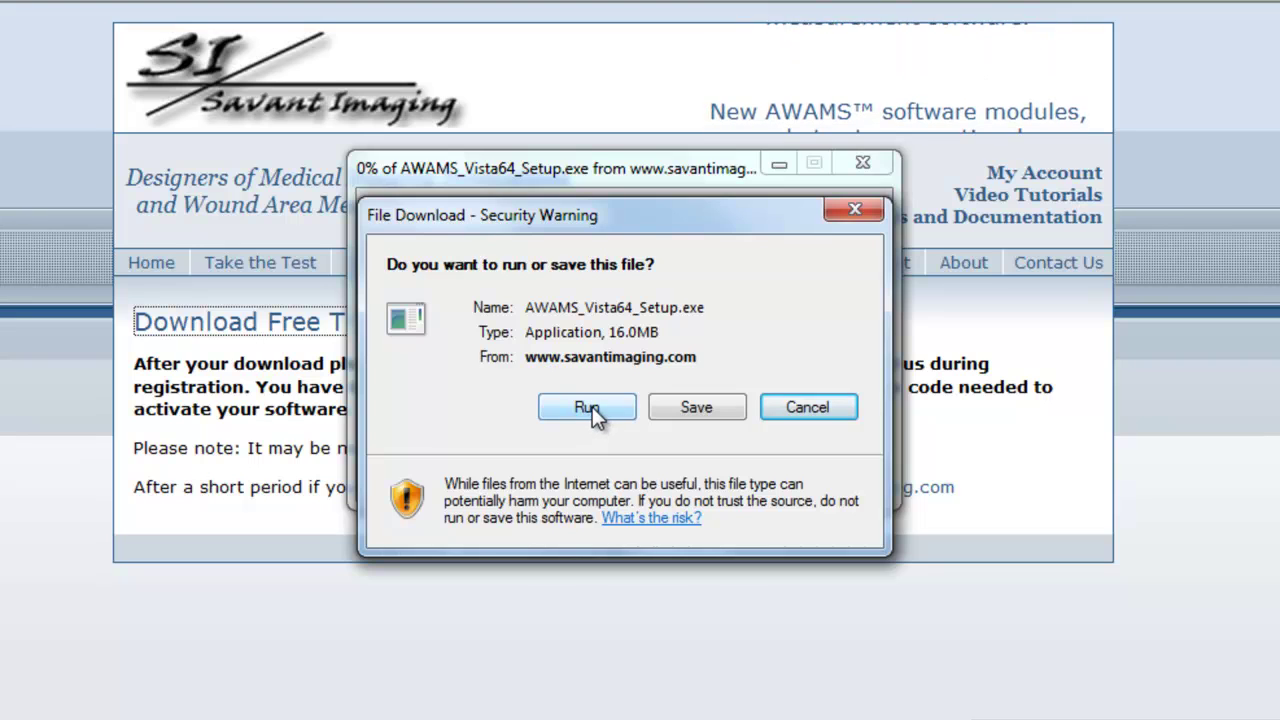
{"action": "left_click", "coordinate": [588, 407]}
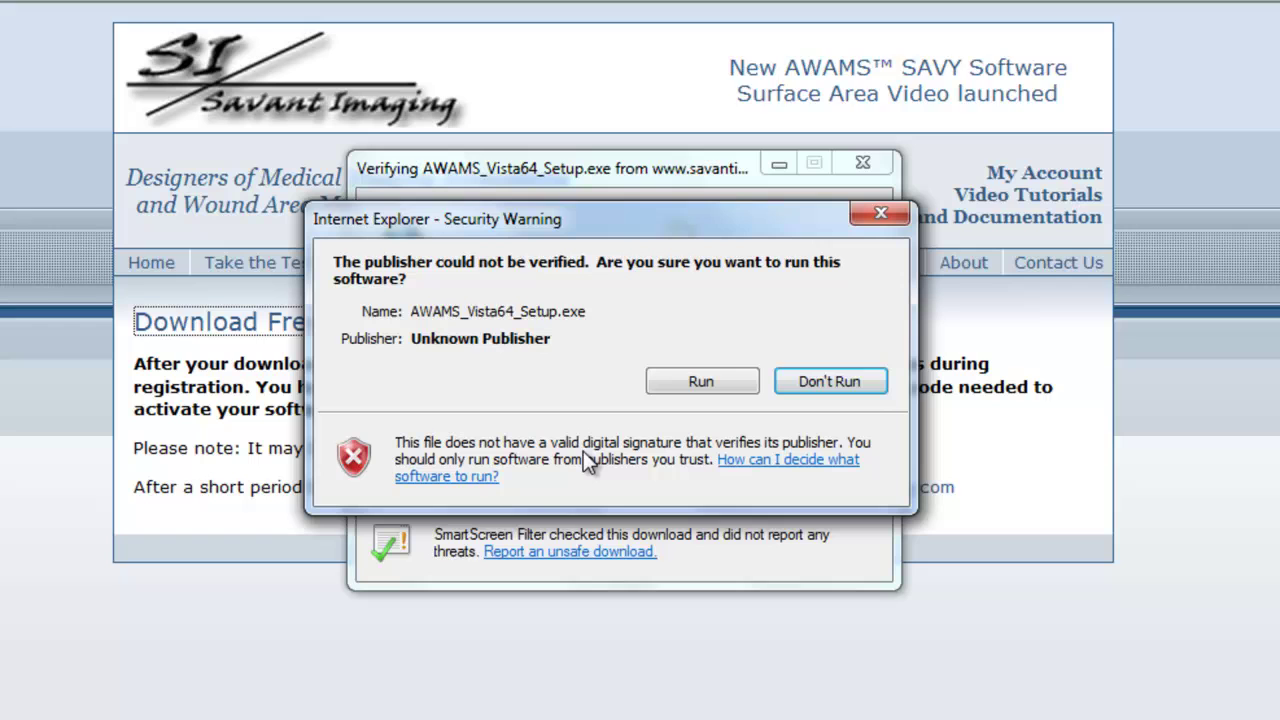
Allow the unverified installer, accept the license agreement, and install AWAMS V201009d.
{"action": "left_click", "coordinate": [678, 381]}
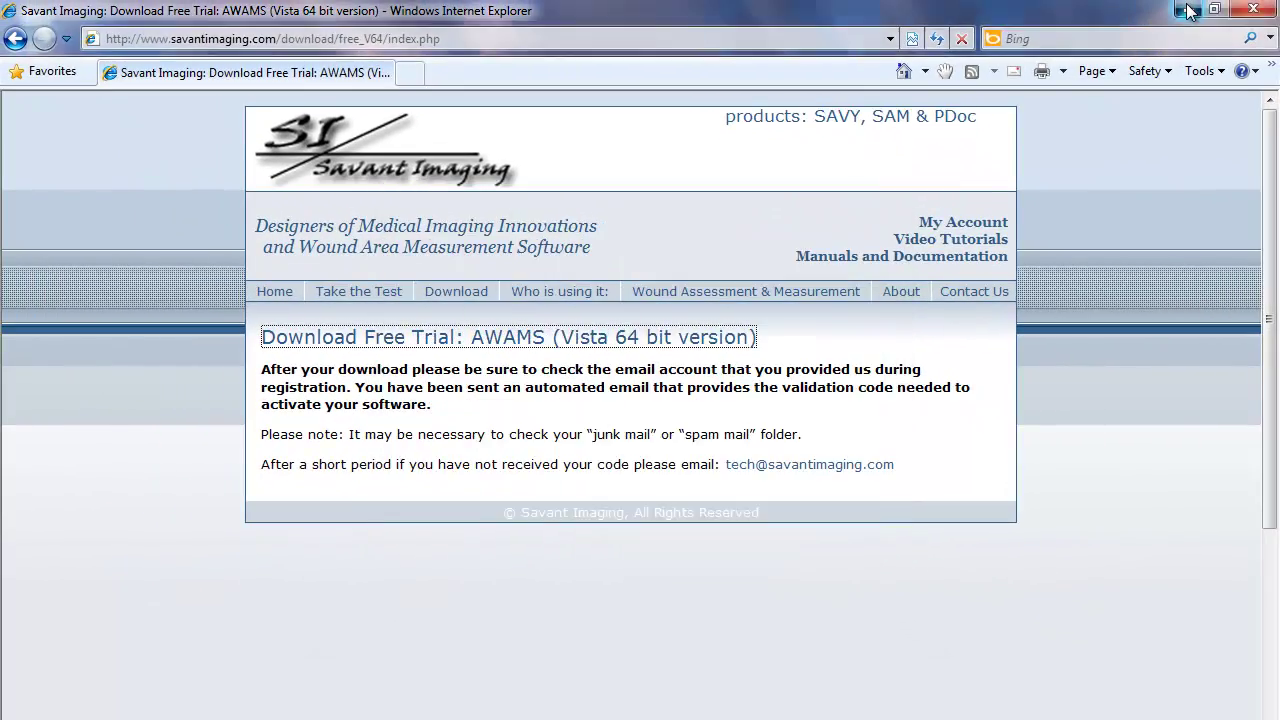
{"action": "left_click", "coordinate": [1185, 10]}
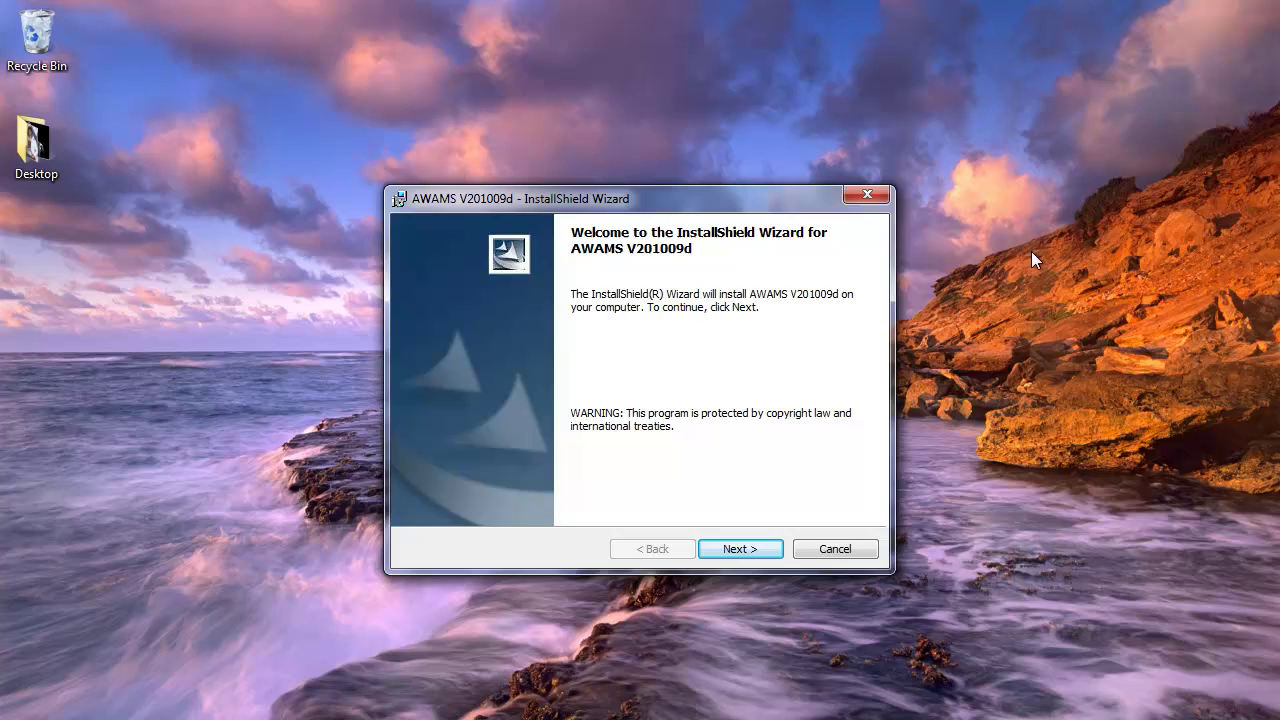
{"action": "left_click", "coordinate": [740, 550]}
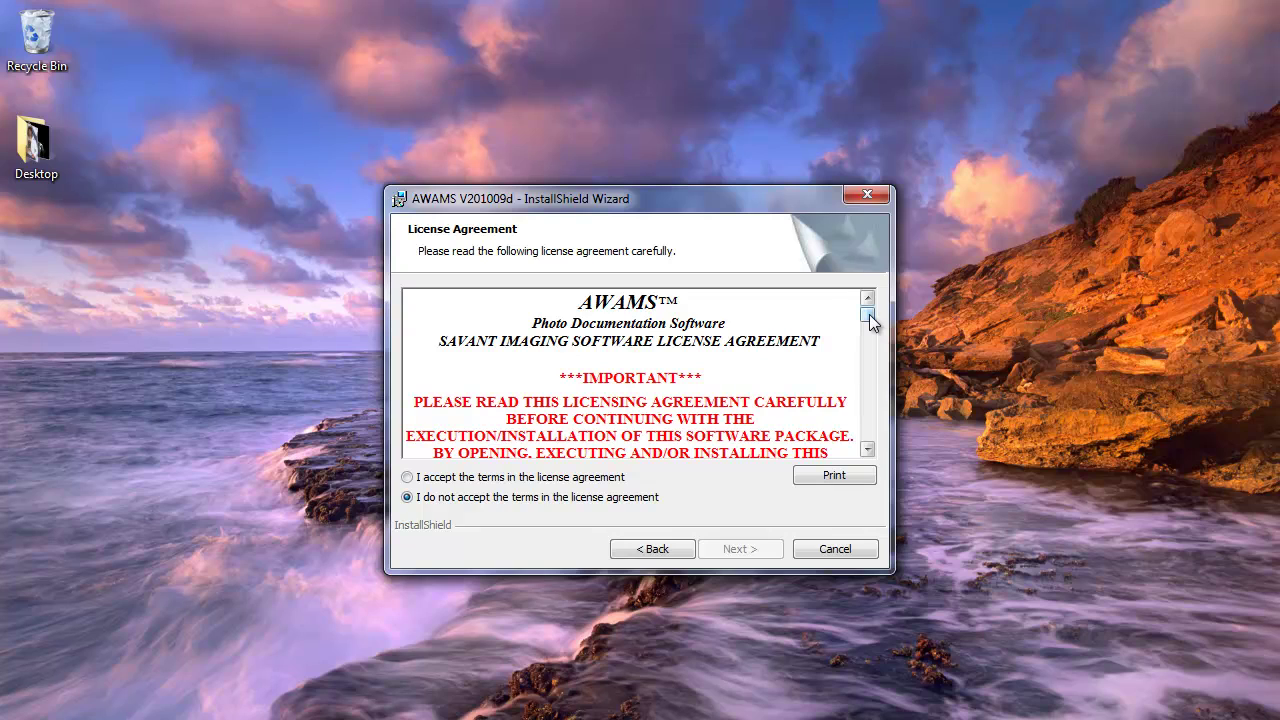
{"action": "left_click_drag", "start_coordinate": [870, 320], "coordinate": [869, 443]}
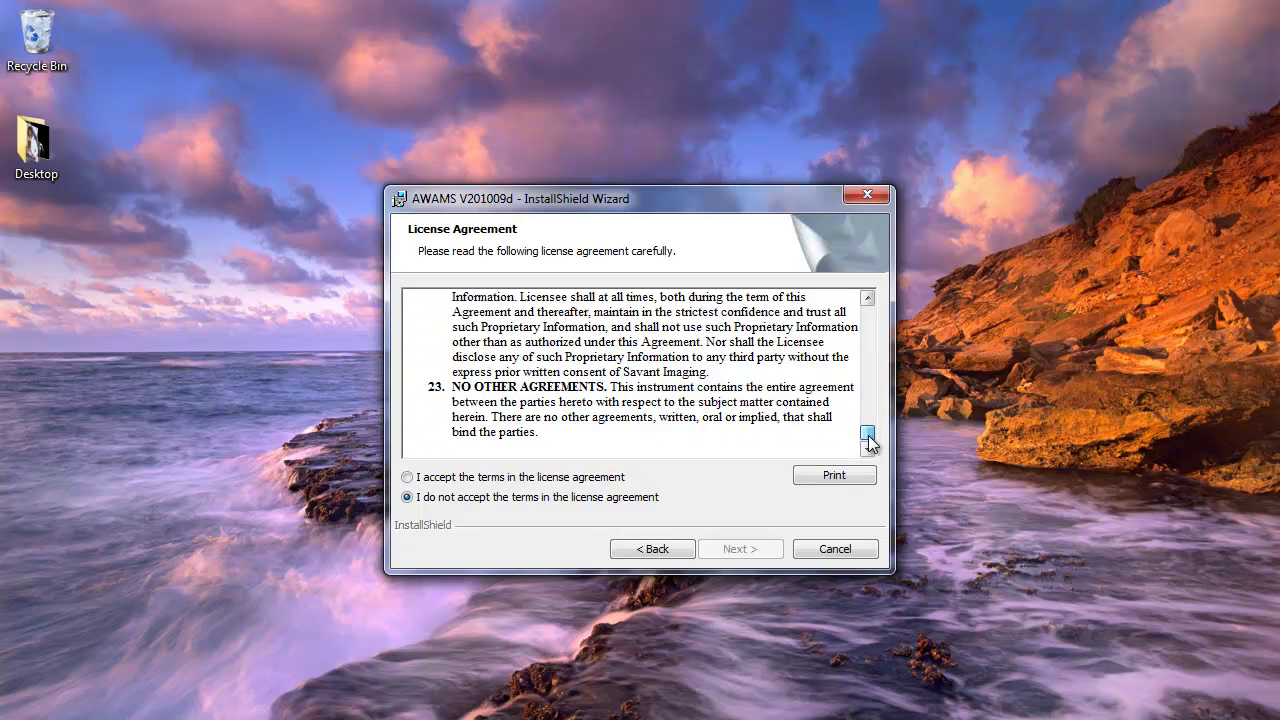
{"action": "left_click", "coordinate": [408, 477]}
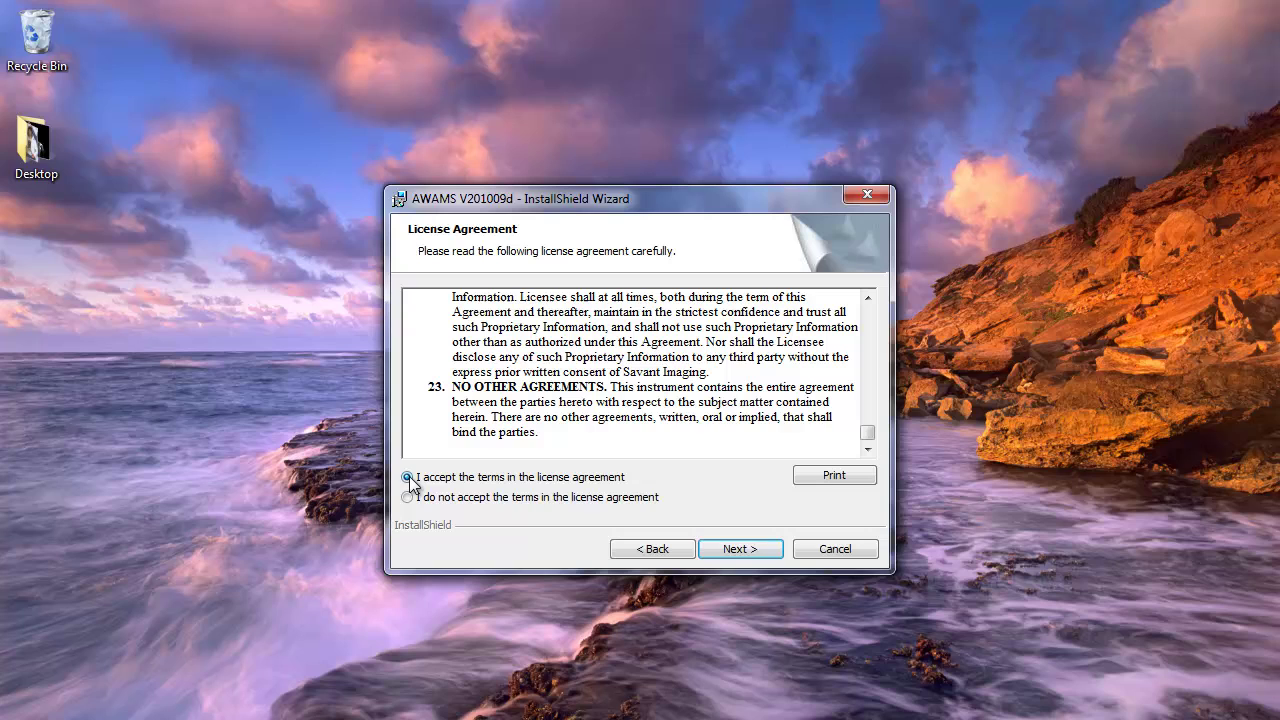
{"action": "left_click", "coordinate": [742, 549]}
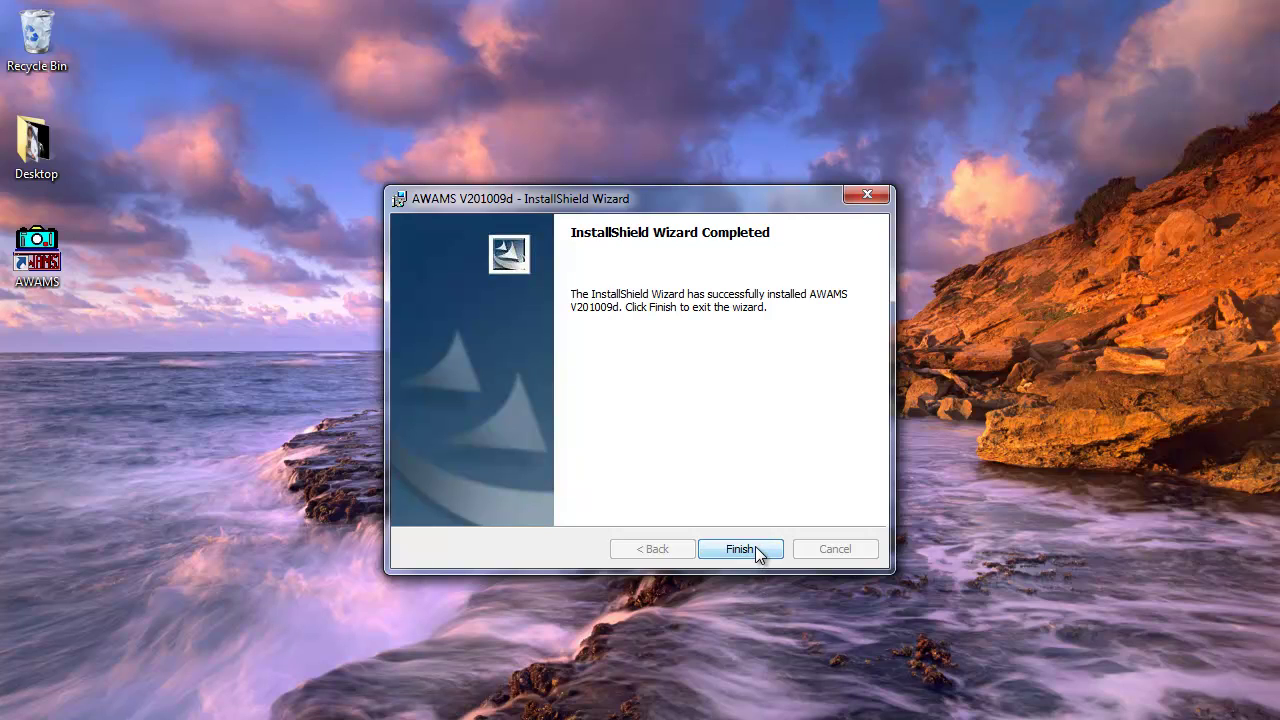
Close the installer, start AWAMS from its desktop icon, open activation, and switch to Outlook.
{"action": "left_click", "coordinate": [740, 549]}
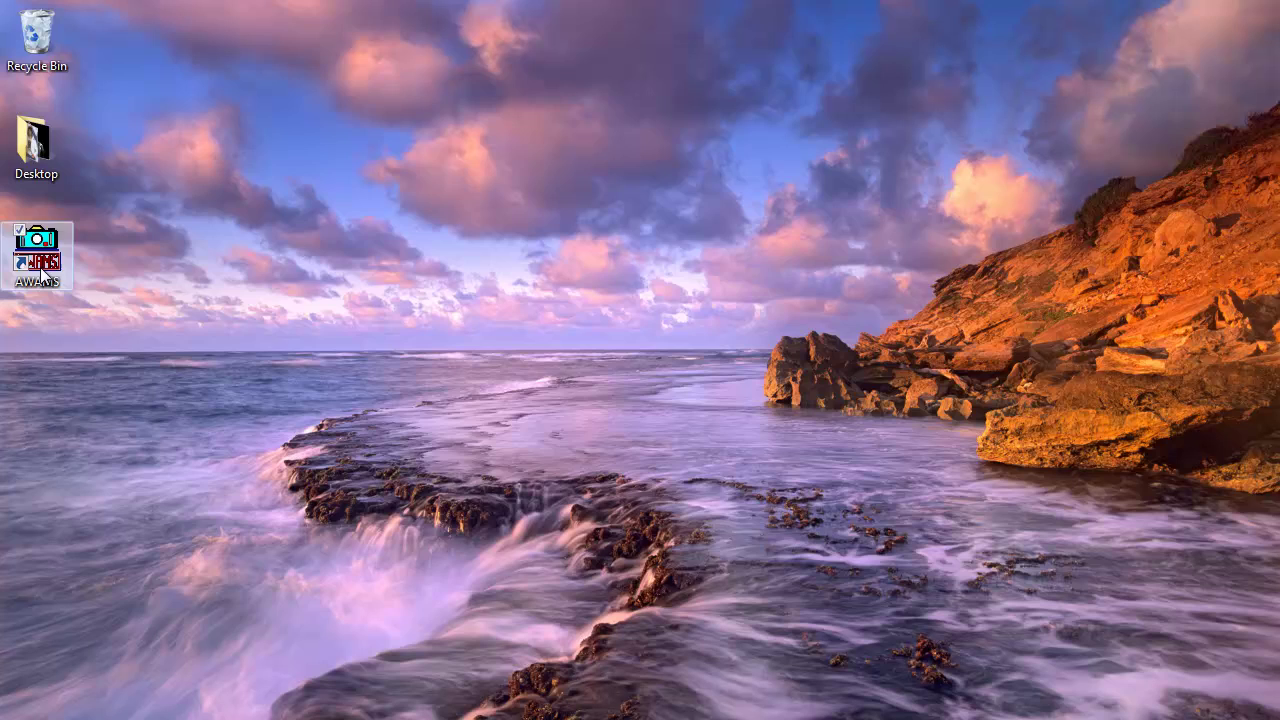
{"action": "double_click", "coordinate": [43, 268]}
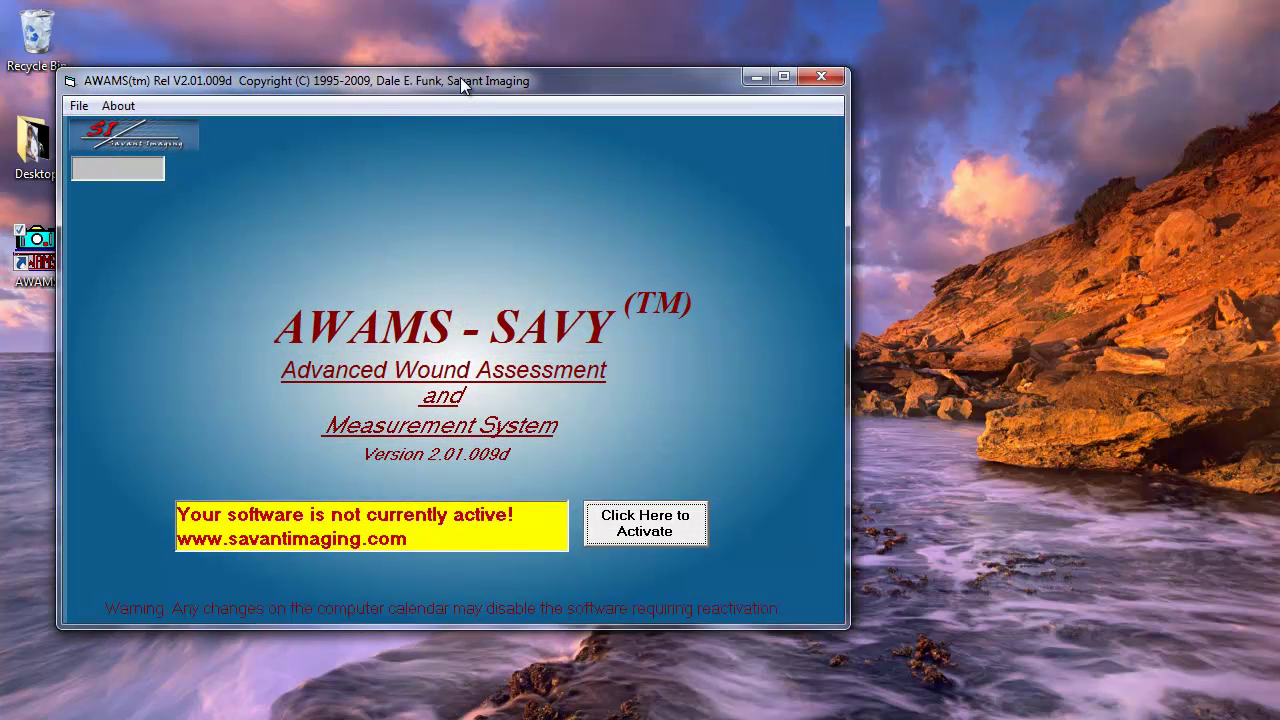
{"action": "left_click_drag", "start_coordinate": [460, 77], "coordinate": [598, 63]}
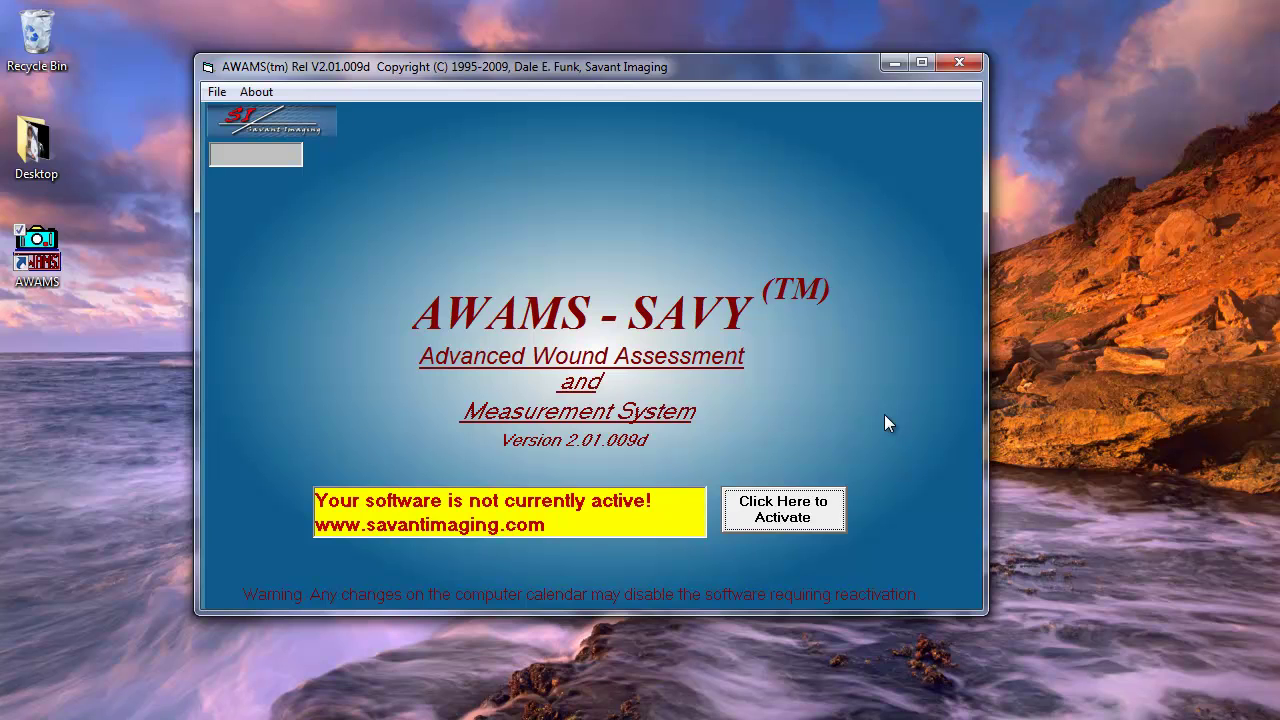
{"action": "left_click", "coordinate": [826, 524]}
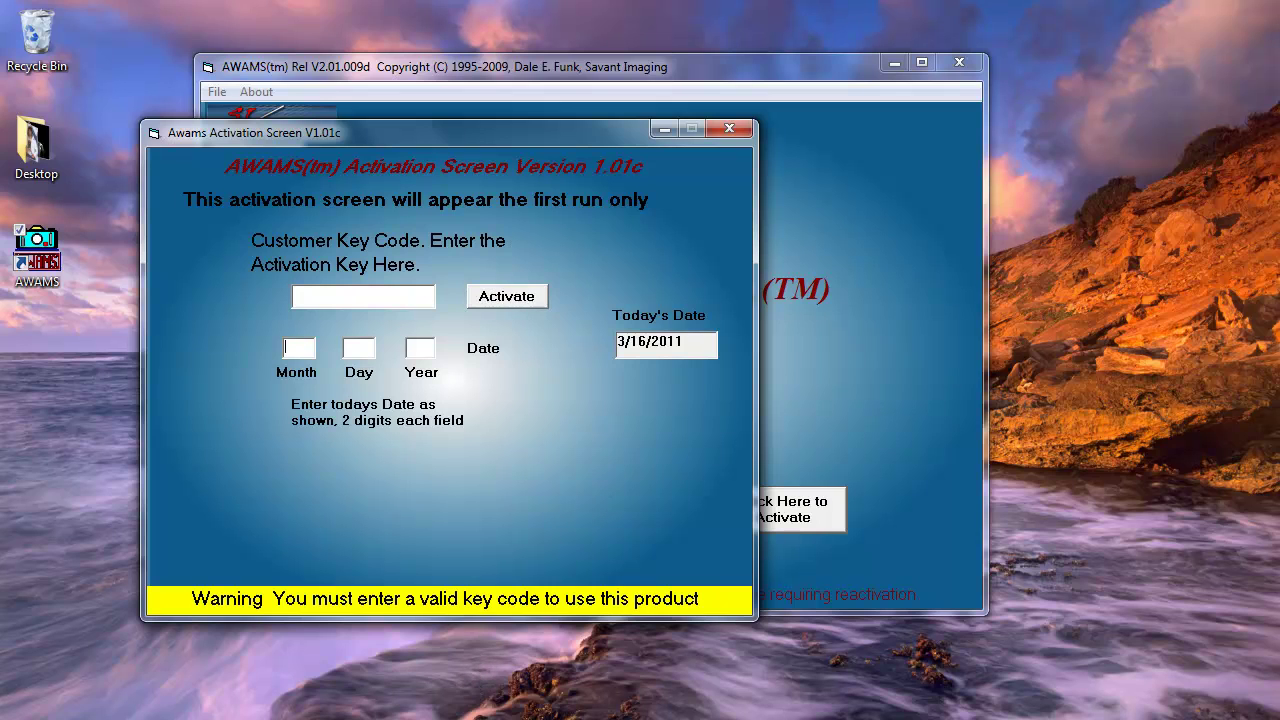
{"action": "key", "text": "alt+Tab"}
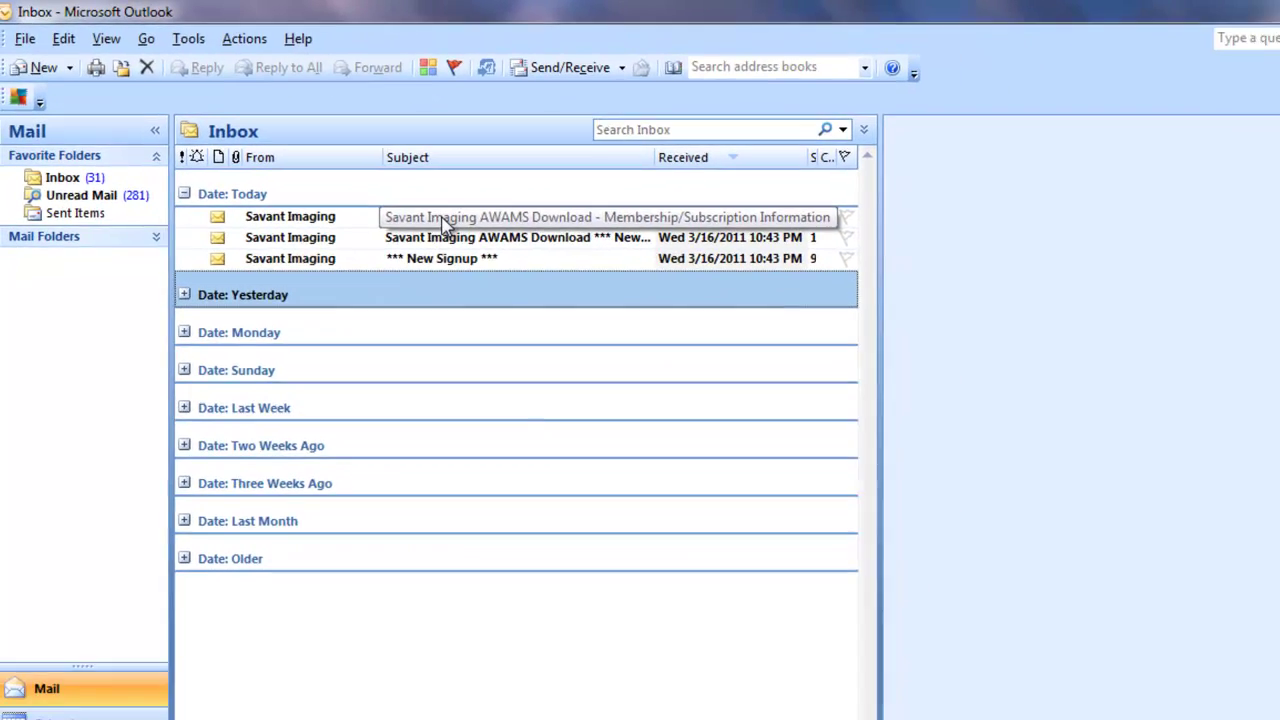
Open the Membership/Subscription Information email, follow its activation-code link, then minimize Outlook.
{"action": "double_click", "coordinate": [481, 238]}
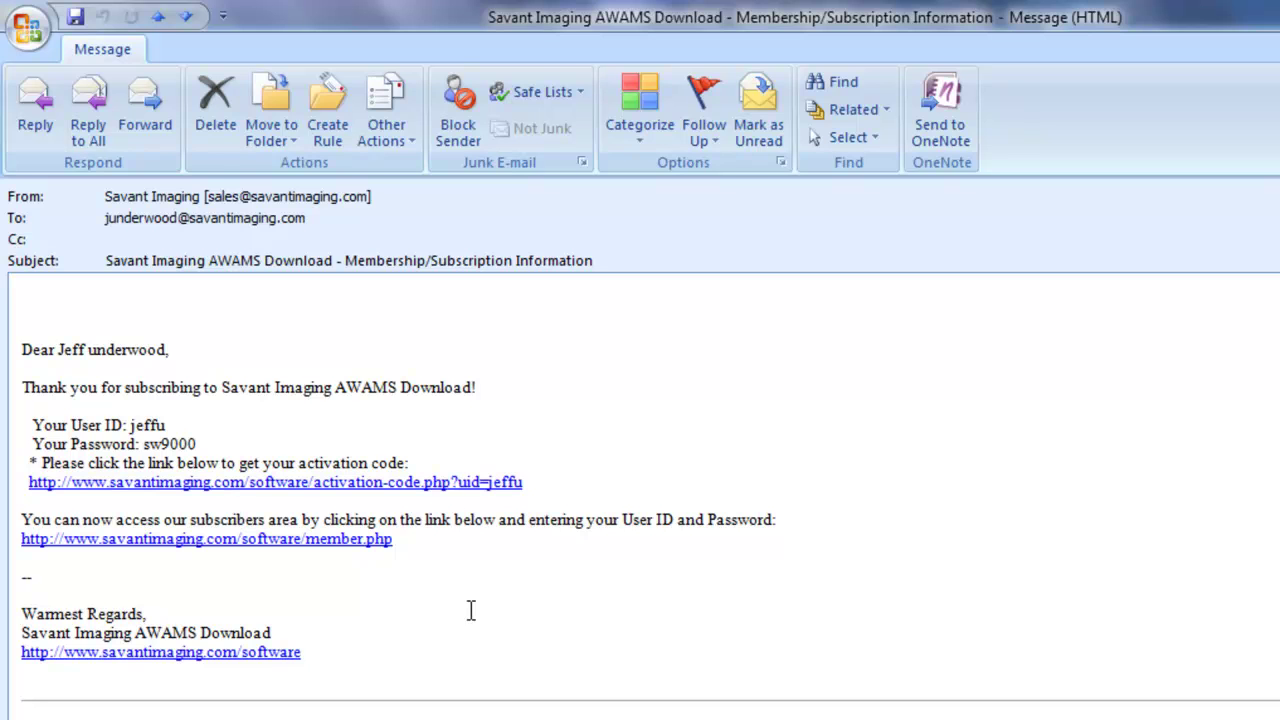
{"action": "left_click", "coordinate": [466, 483]}
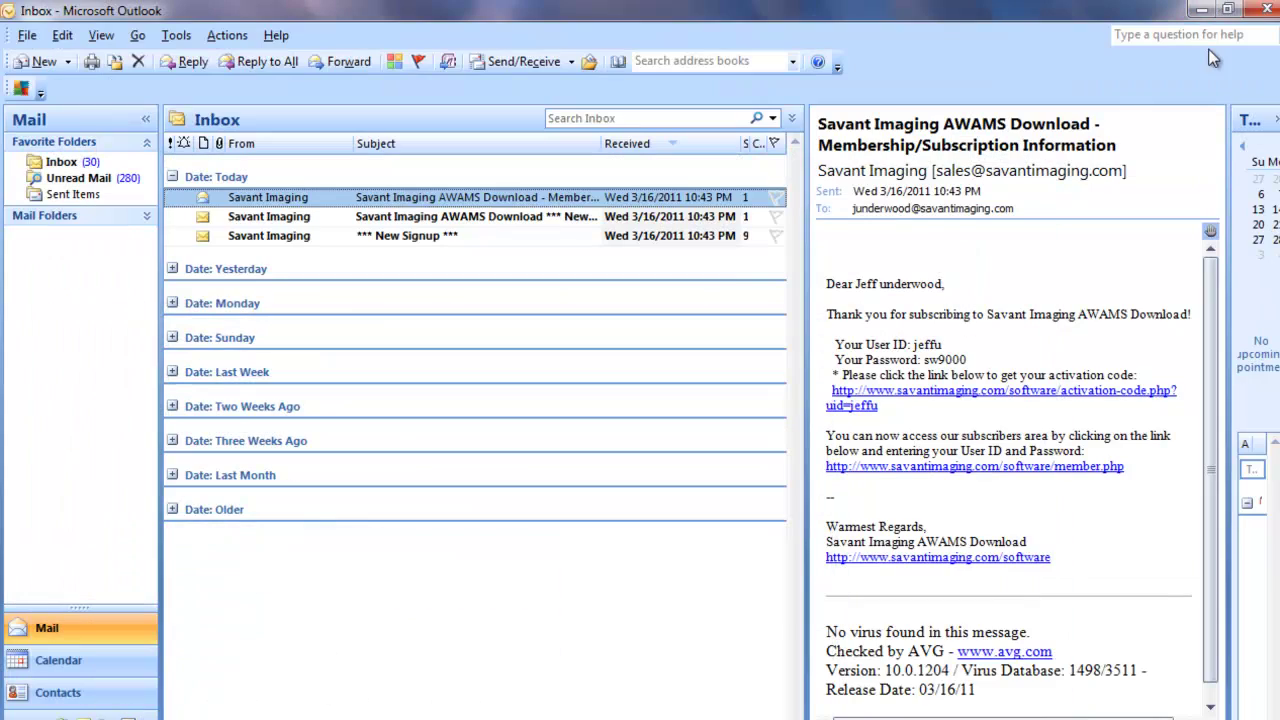
{"action": "left_click", "coordinate": [1204, 16]}
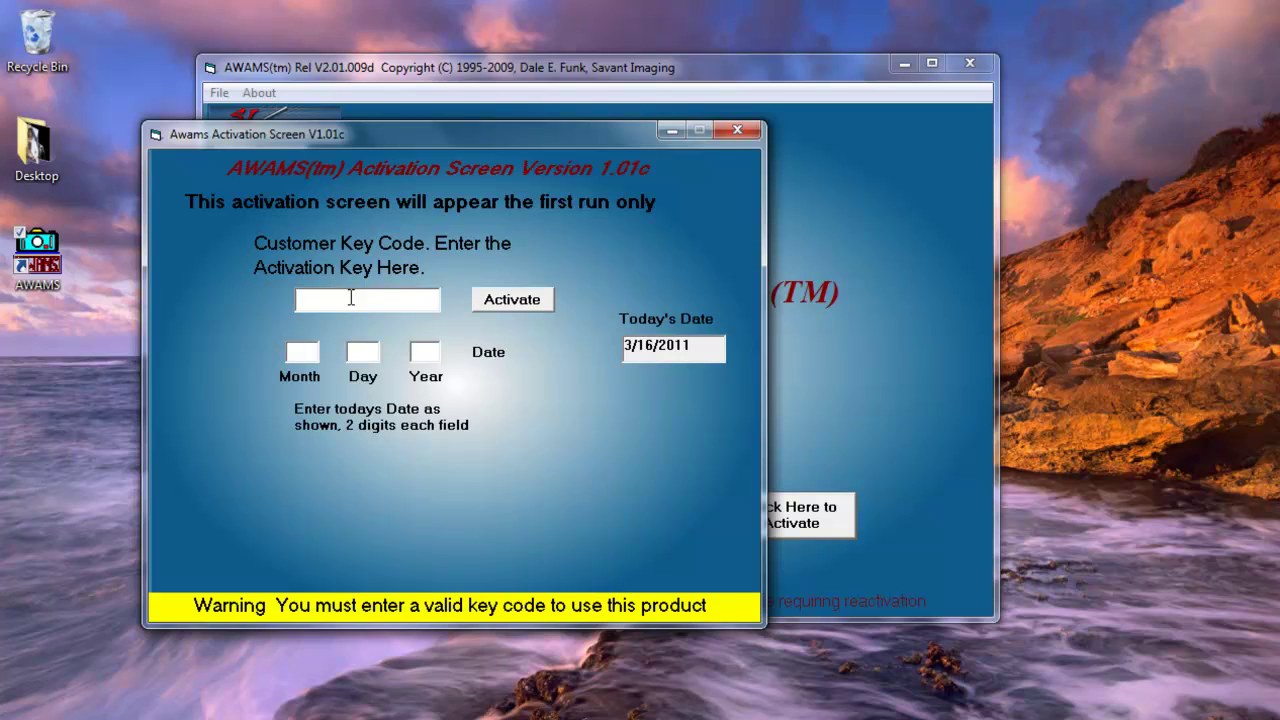
Paste the key code, enter date 03/16/11, activate AWAMS, and close the activation screen.
{"action": "key", "text": "ctrl+v"}
{"action": "type", "text": "03"}
{"action": "left_click", "coordinate": [370, 351]}
{"action": "type", "text": "16"}
{"action": "left_click", "coordinate": [425, 354]}
{"action": "type", "text": "11"}
{"action": "left_click", "coordinate": [514, 300]}
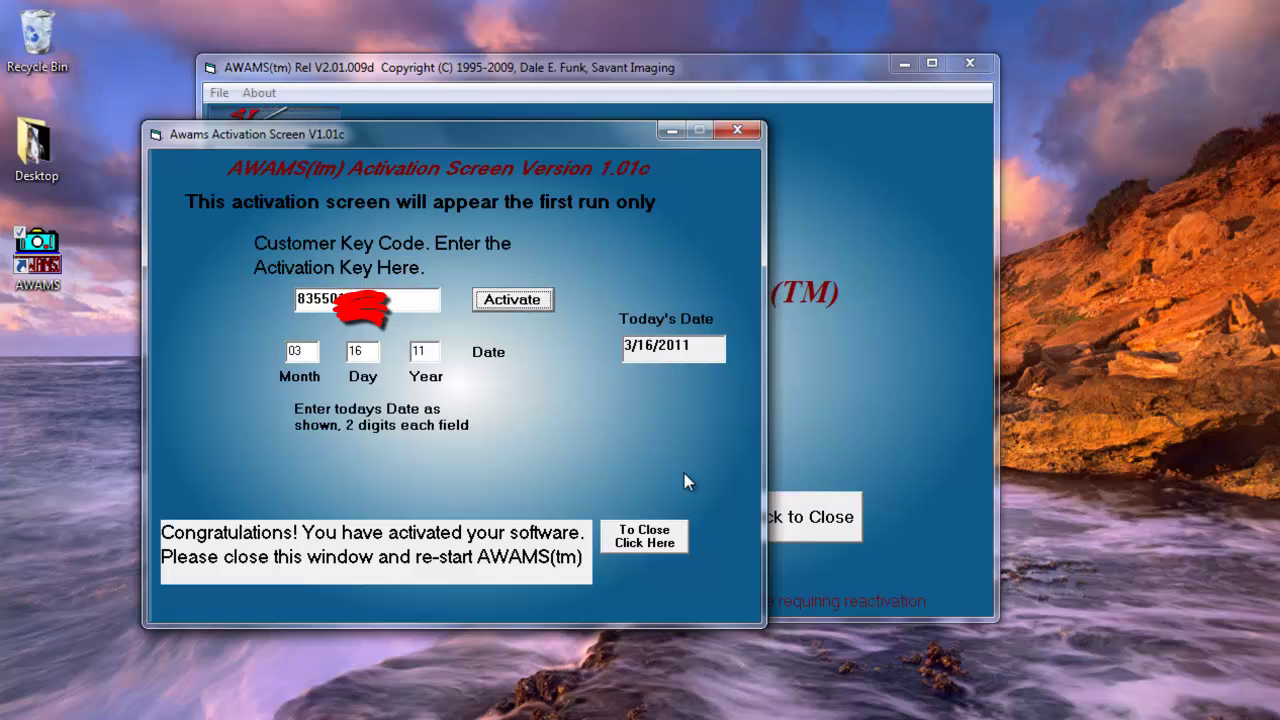
{"action": "left_click", "coordinate": [668, 545]}
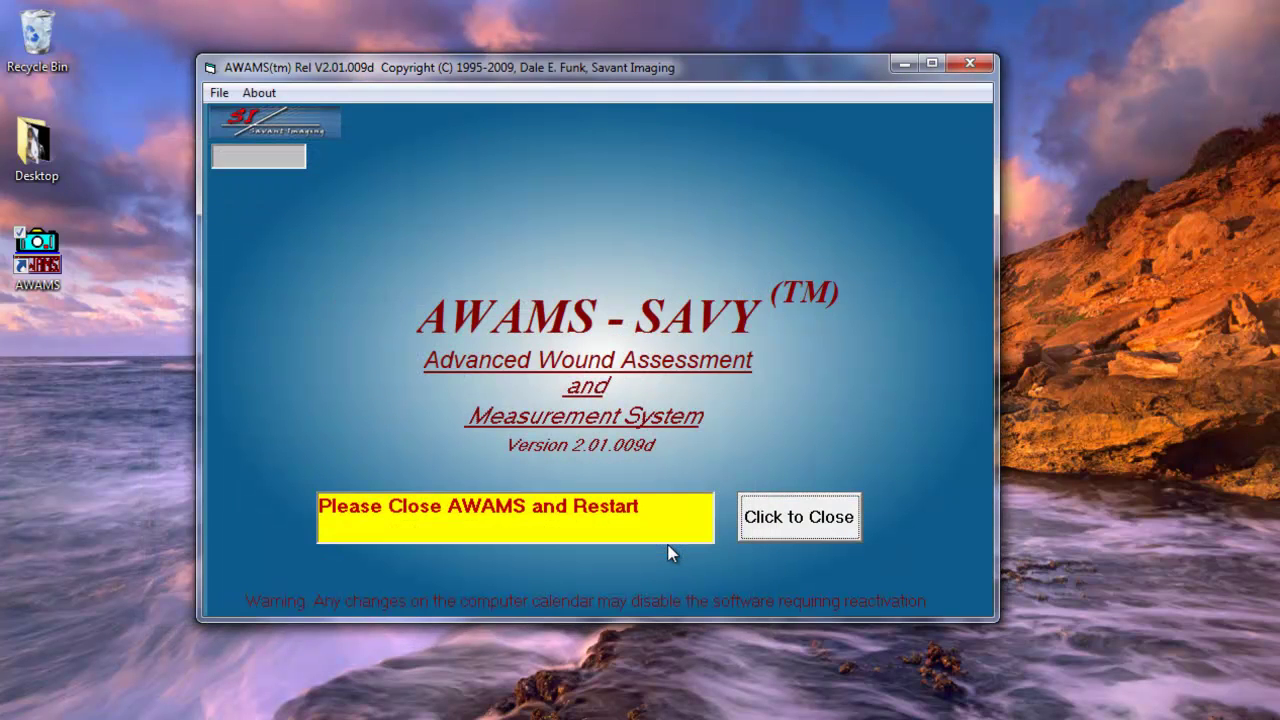
Close and relaunch AWAMS, centring its window to show 93 days remaining until 6/17/2011.
{"action": "left_click", "coordinate": [797, 517]}
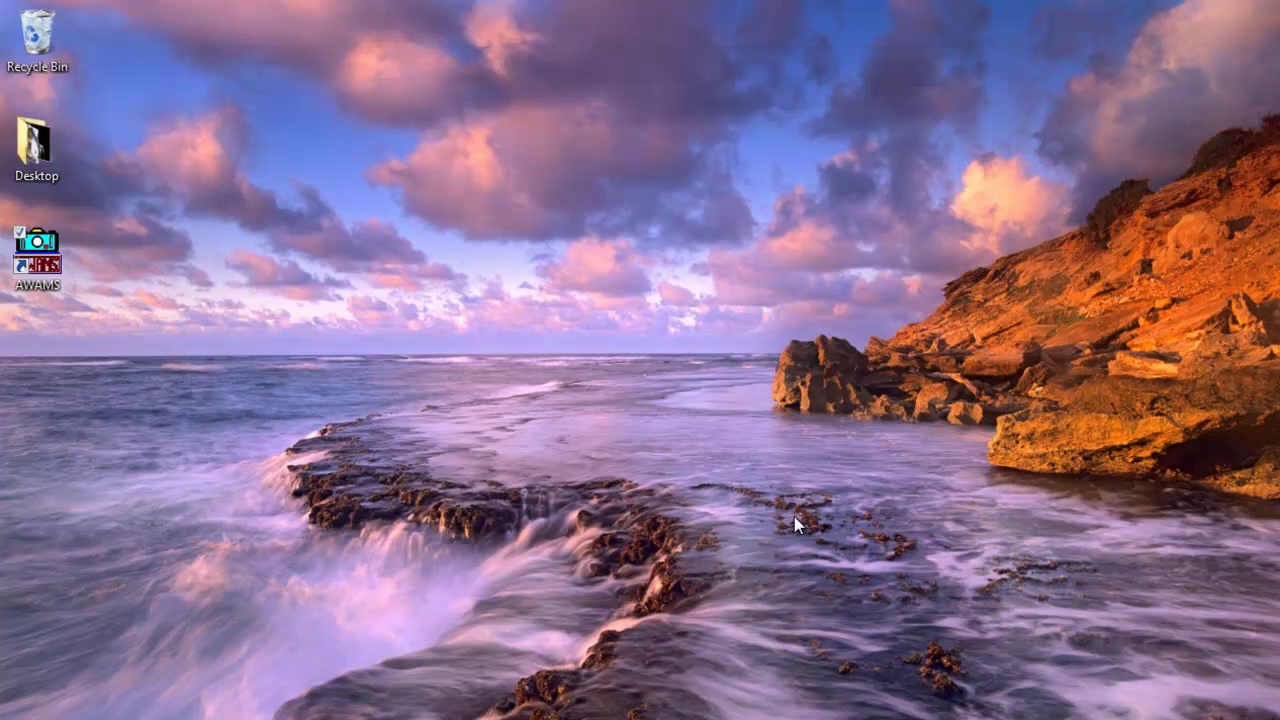
{"action": "double_click", "coordinate": [42, 266]}
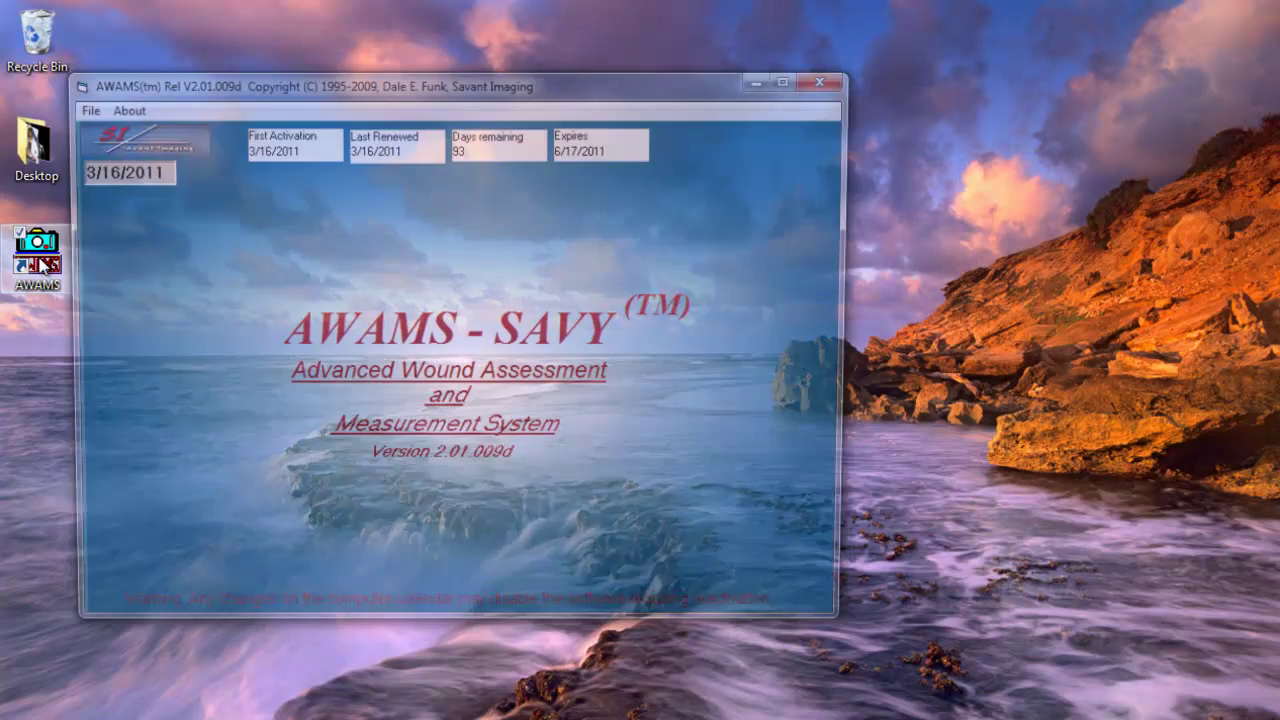
{"action": "left_click_drag", "start_coordinate": [424, 90], "coordinate": [600, 152]}
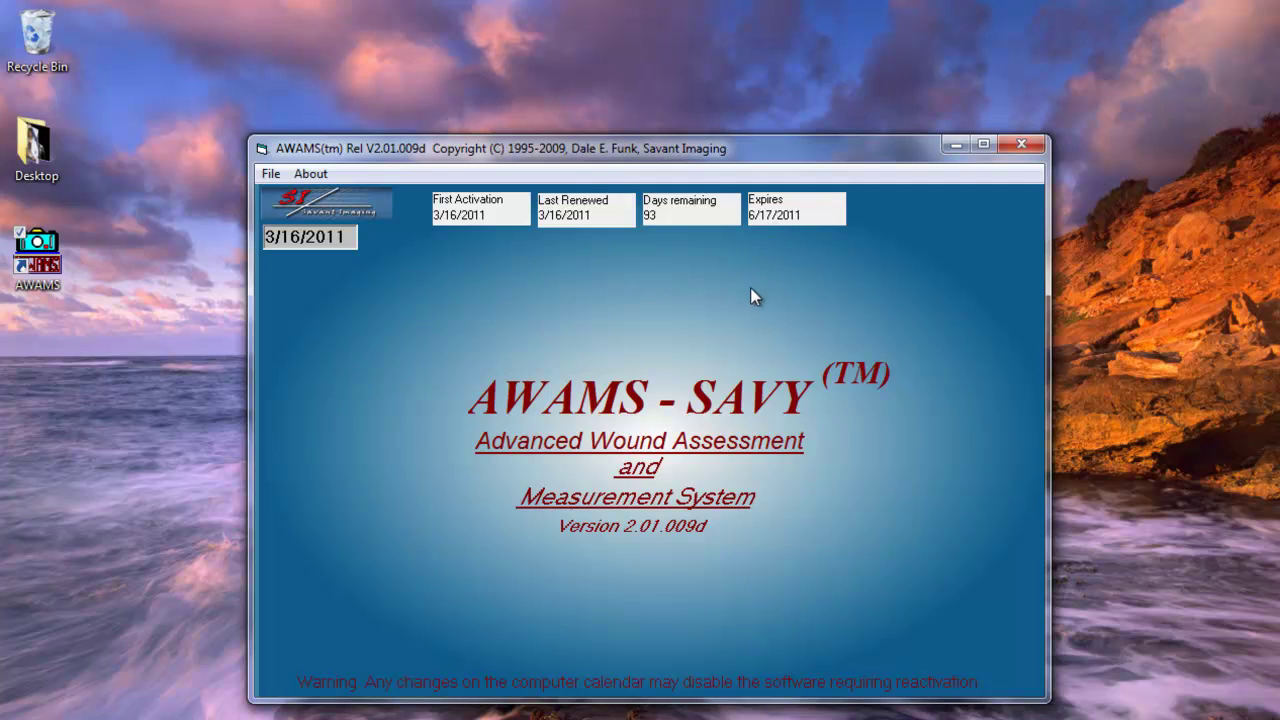
{"action": "left_click", "coordinate": [981, 144]}
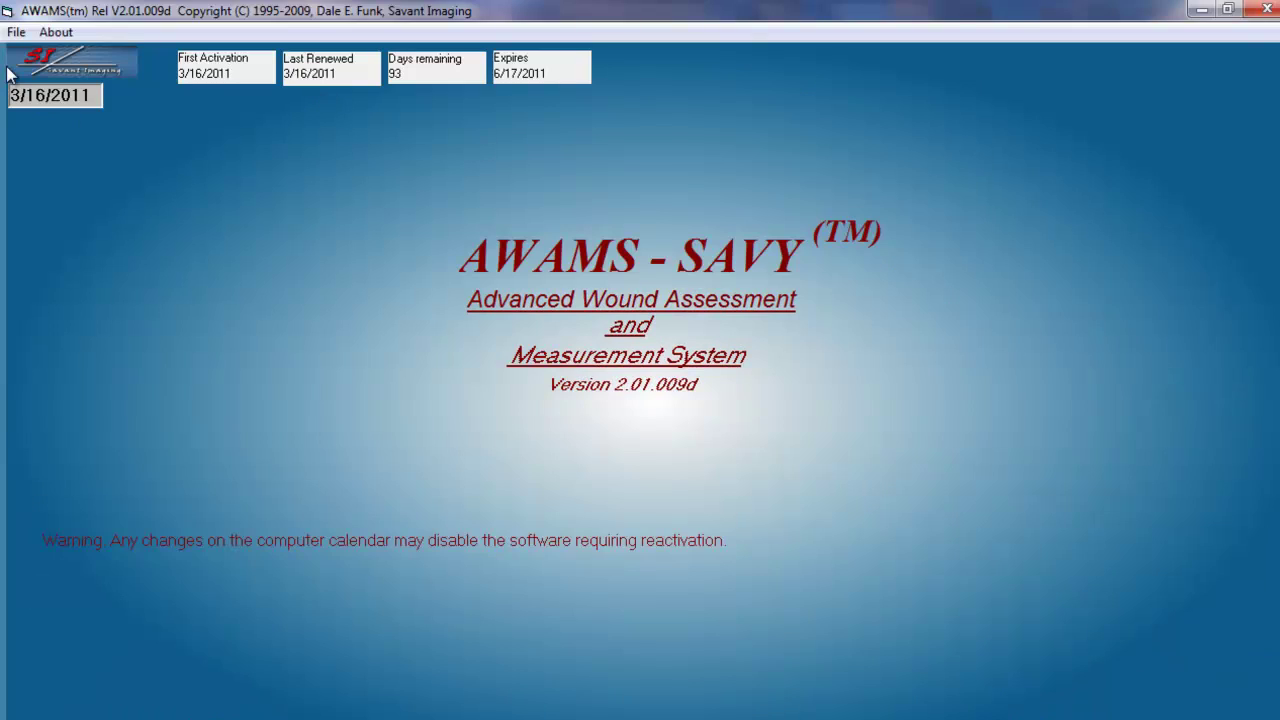
{"action": "left_click", "coordinate": [16, 33]}
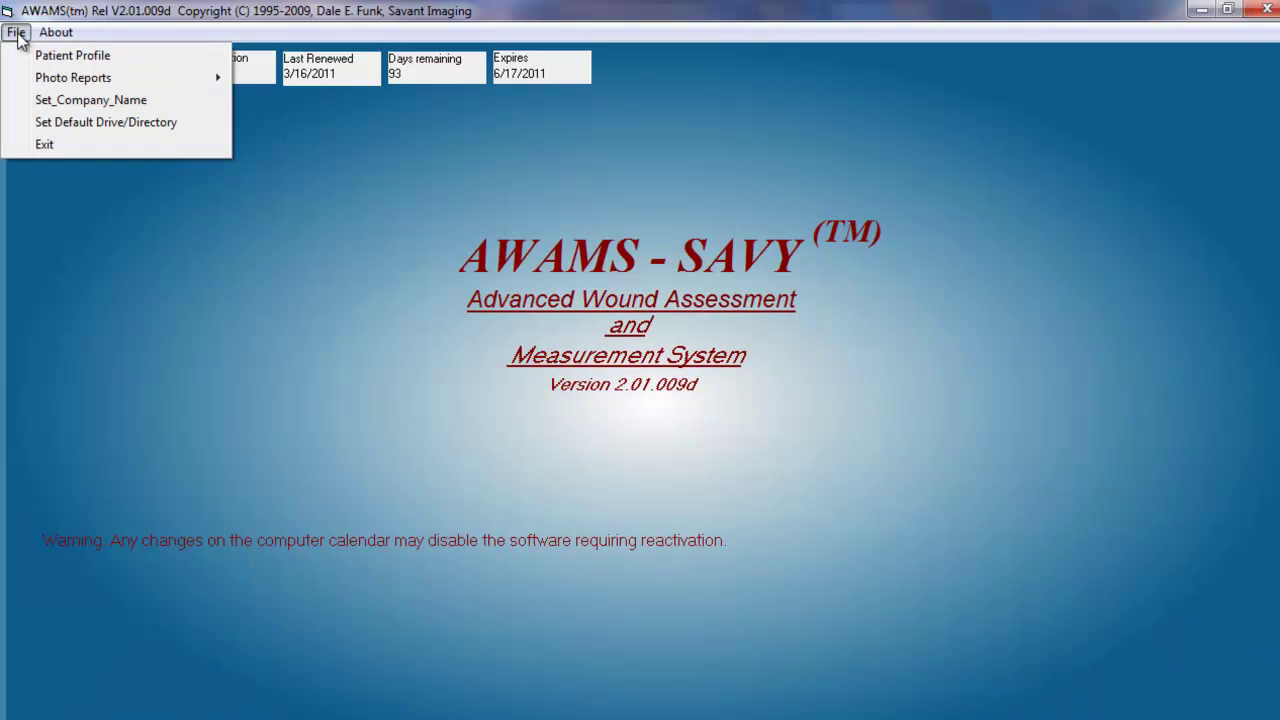
{"action": "mouse_move", "coordinate": [52, 80]}
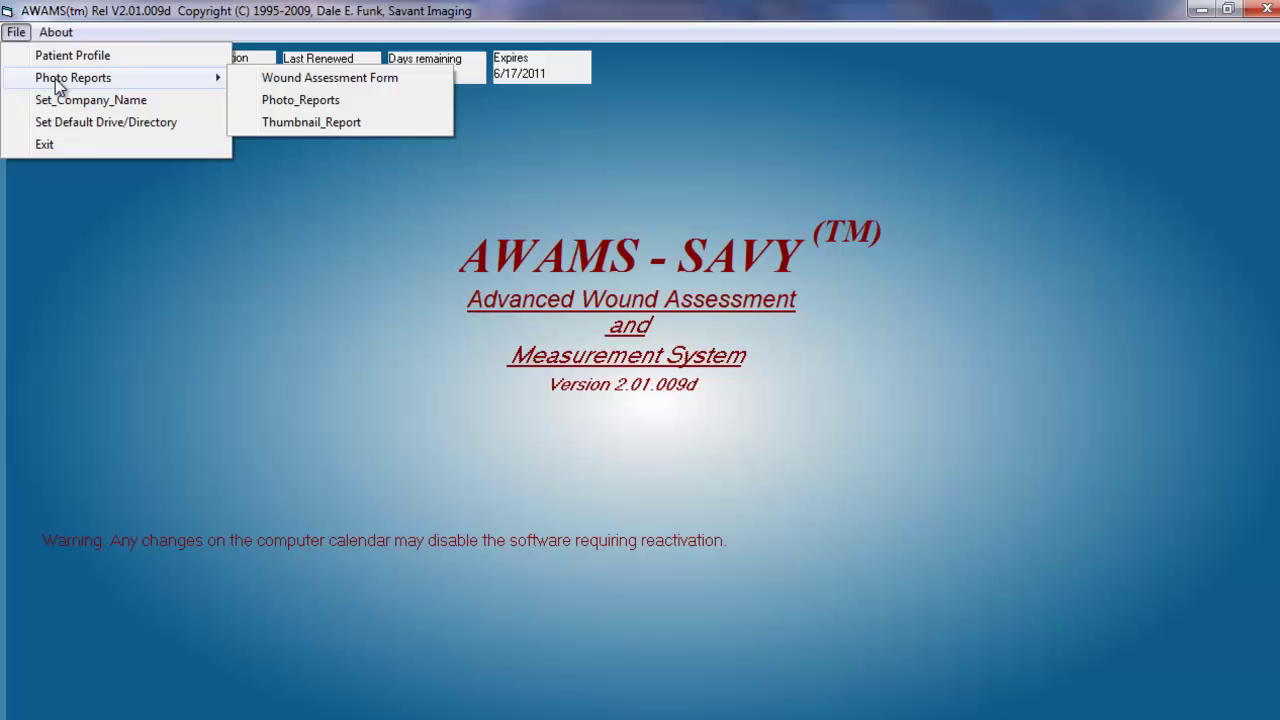
{"action": "left_click", "coordinate": [286, 101]}
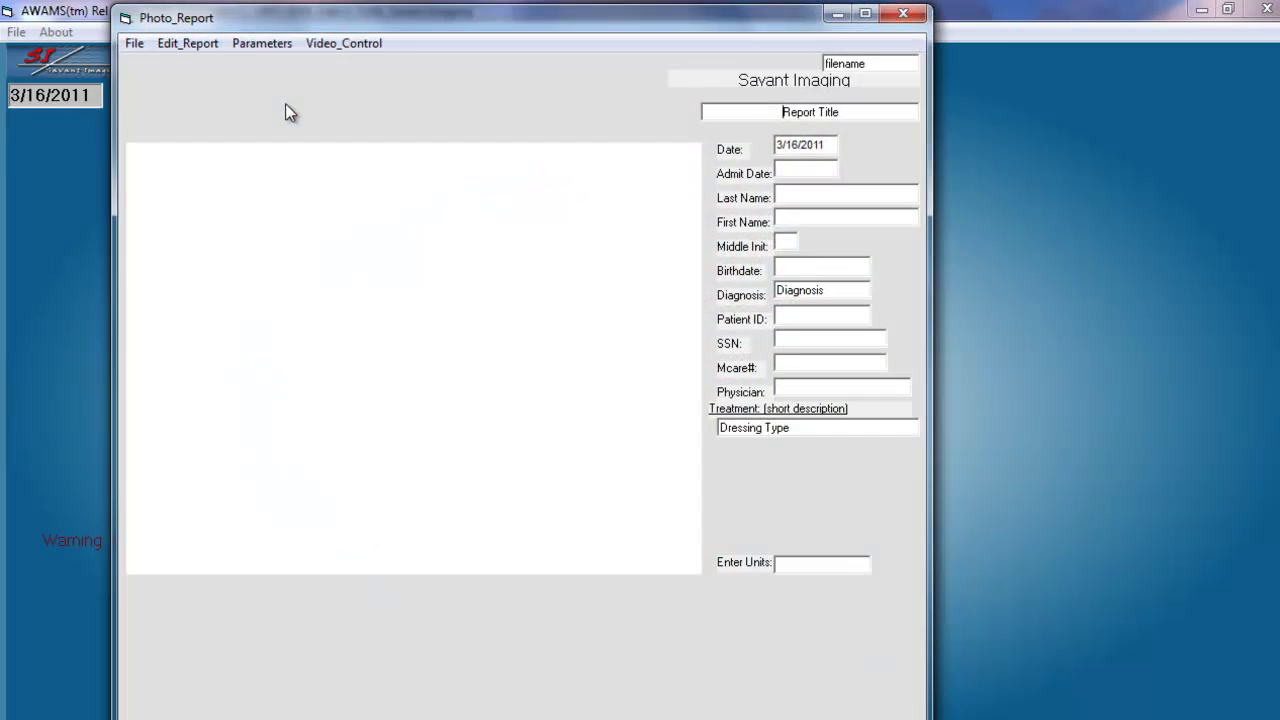
{"action": "left_click", "coordinate": [903, 15]}
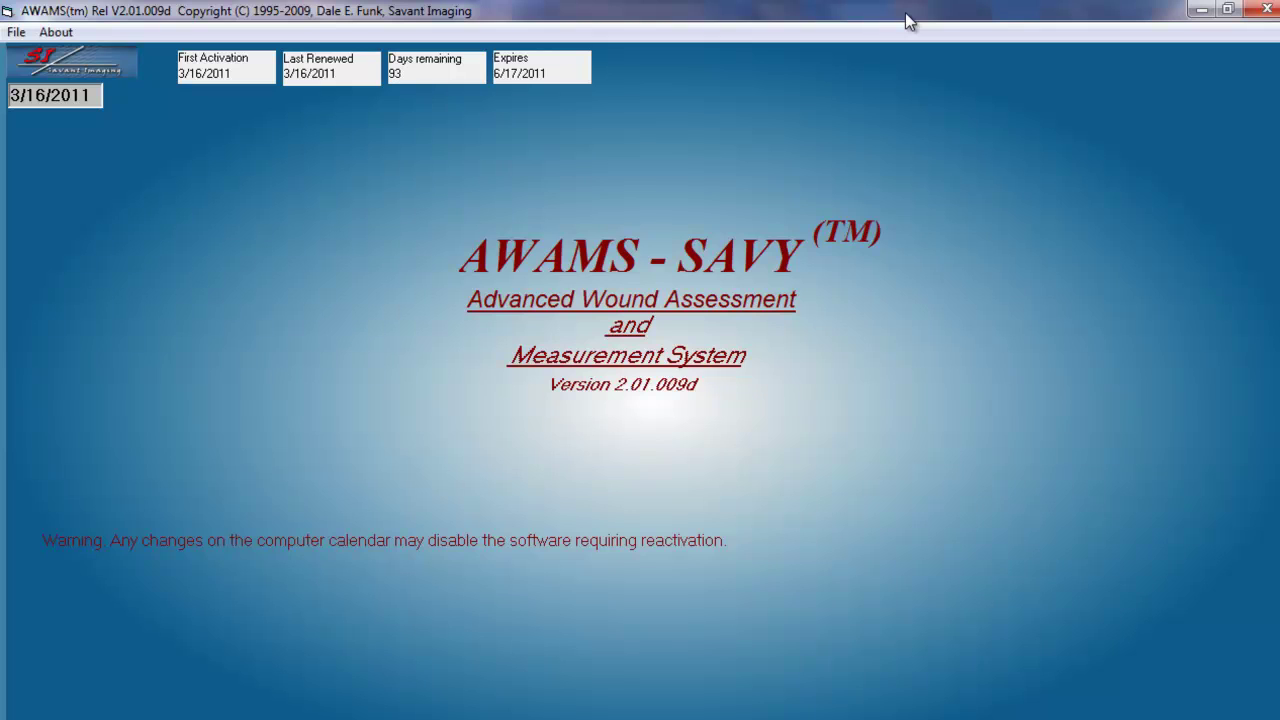
{"action": "left_click", "coordinate": [1227, 9]}
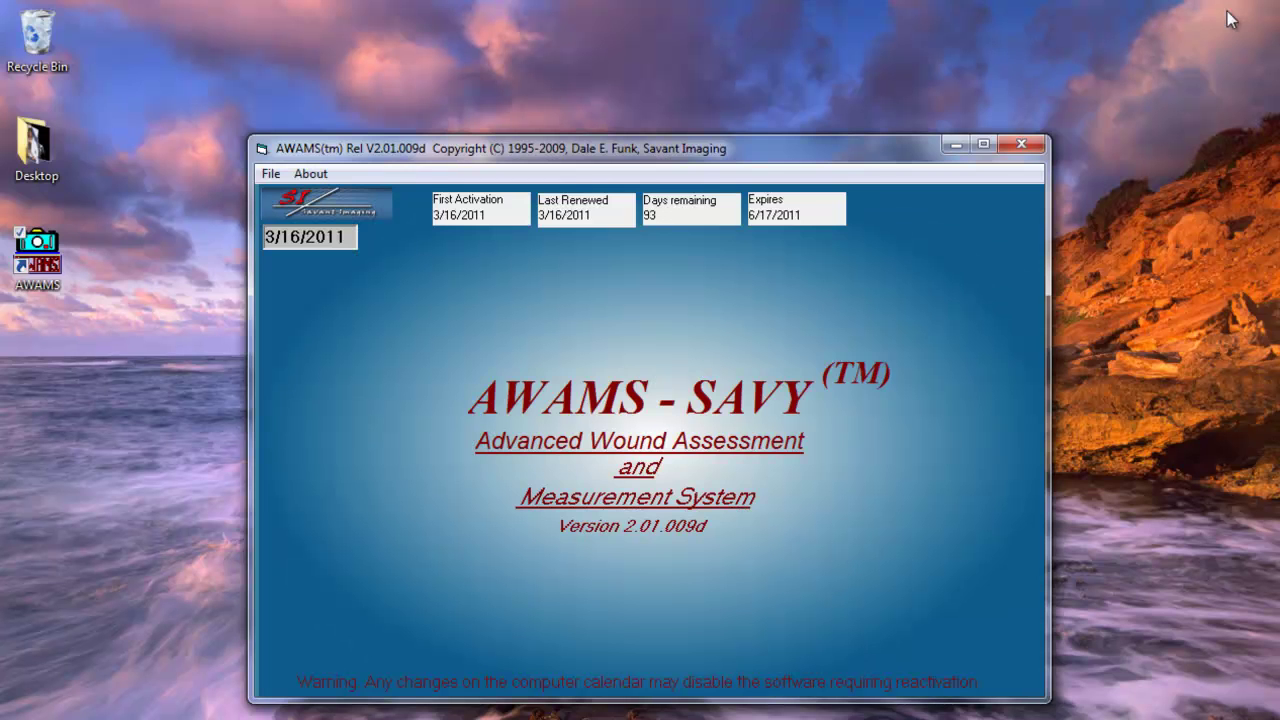